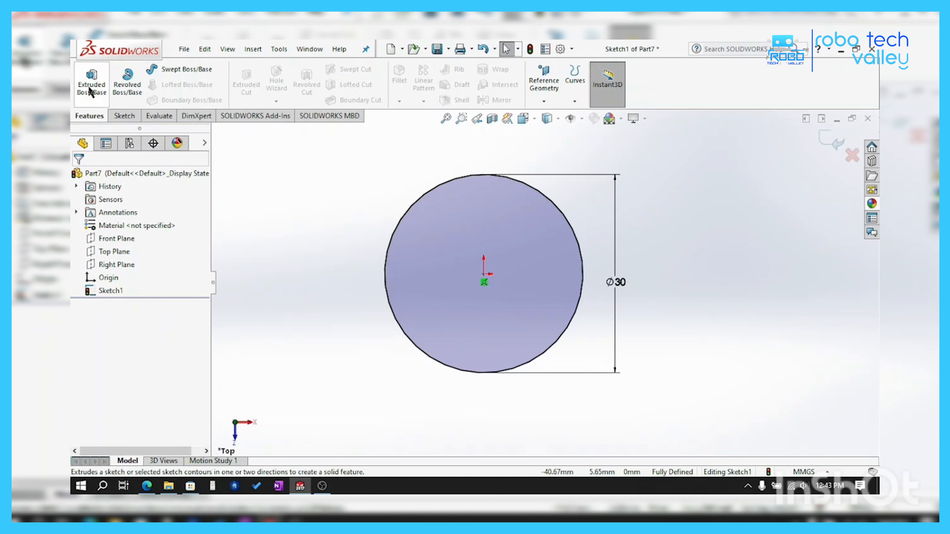
# - Extrude the 30 mm circle to a blind depth of 3 mm
pyautogui.click(92, 81)
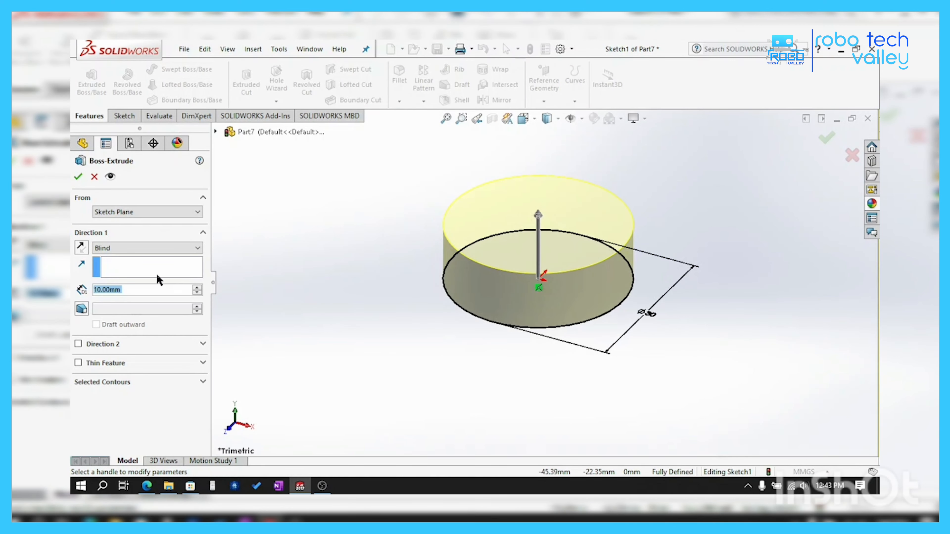
pyautogui.write('3')
pyautogui.press('Return')
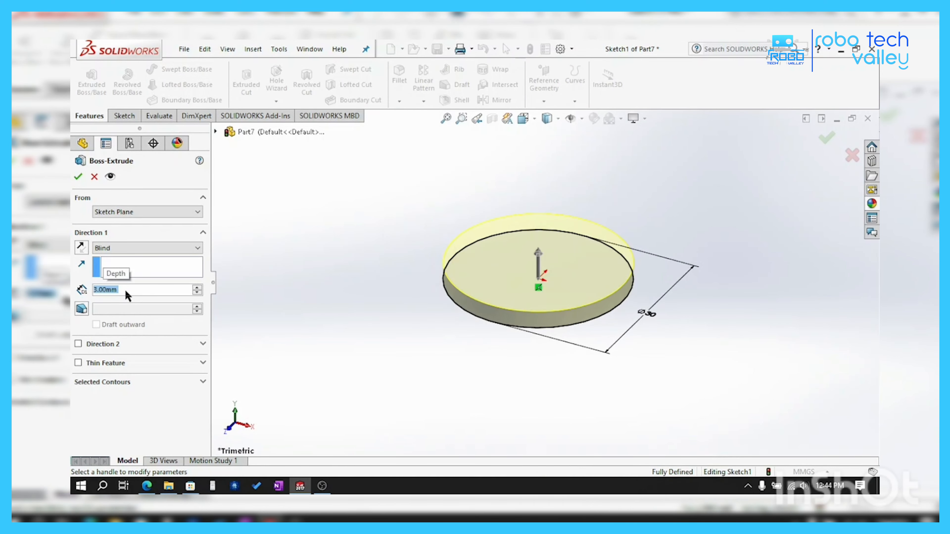
pyautogui.press('Return')
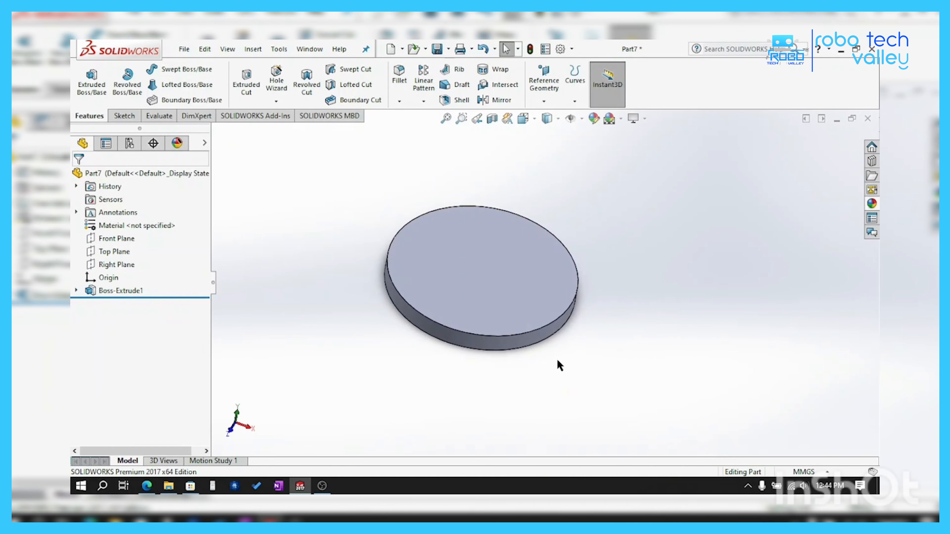
# - On the disc's top face, sketch a circle about 27 mm in diameter centred on the origin
pyautogui.click(514, 279)
pyautogui.rightClick(514, 279)
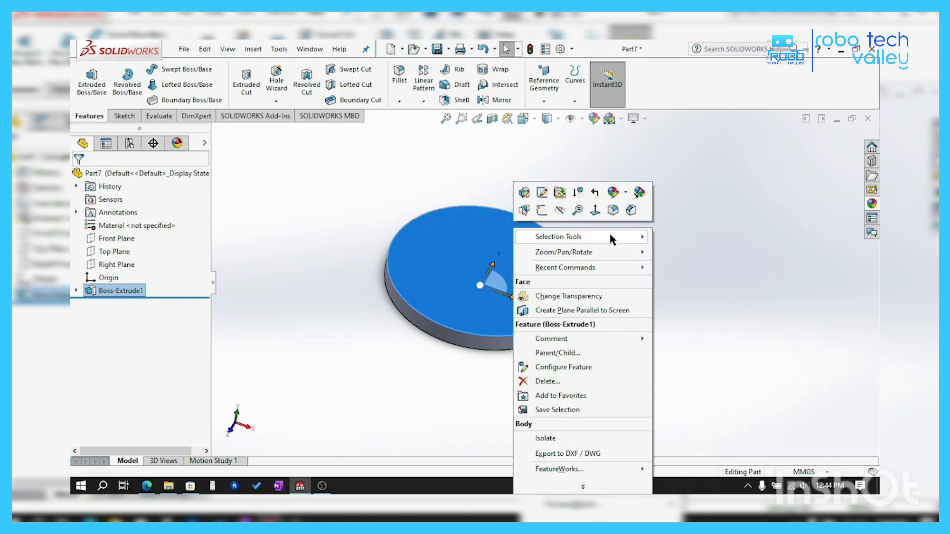
pyautogui.click(613, 208)
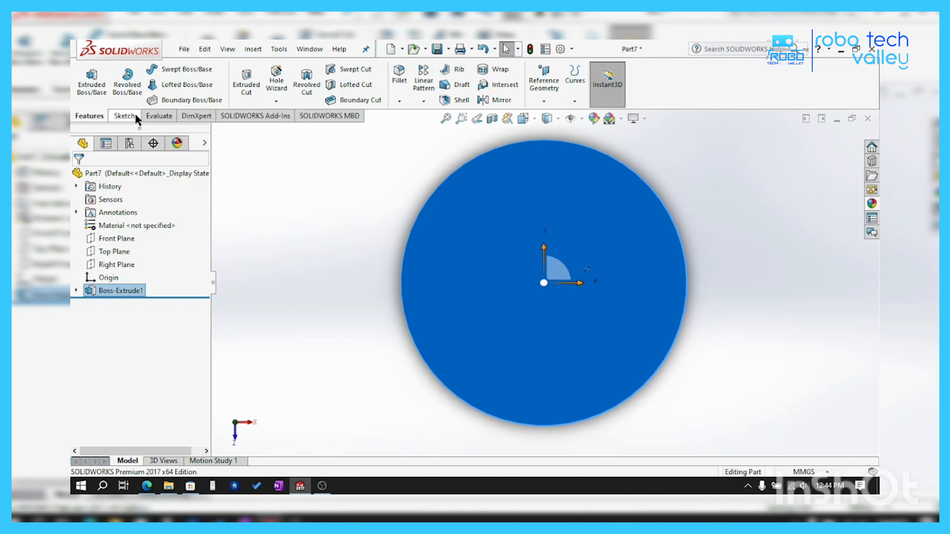
pyautogui.click(124, 116)
pyautogui.click(172, 71)
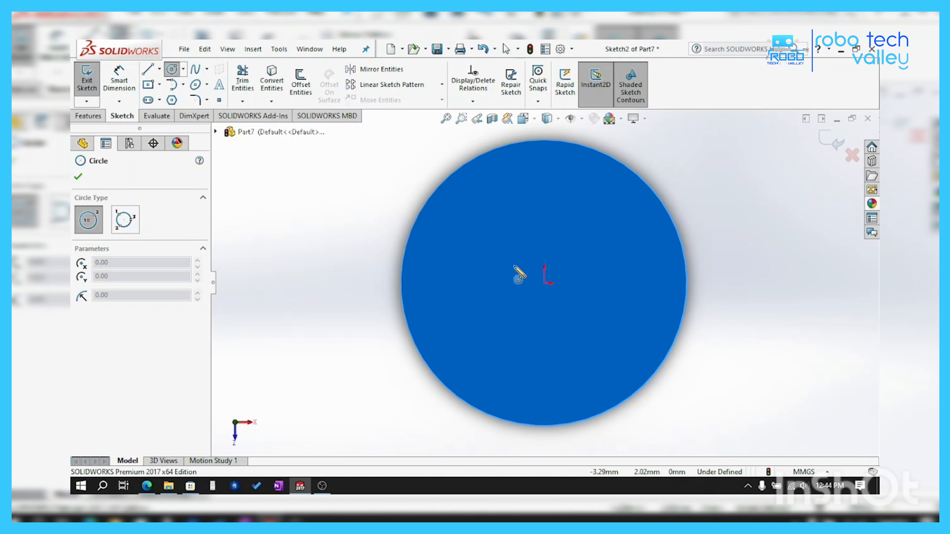
pyautogui.click(544, 283)
pyautogui.click(437, 223)
pyautogui.rightClick(735, 203)
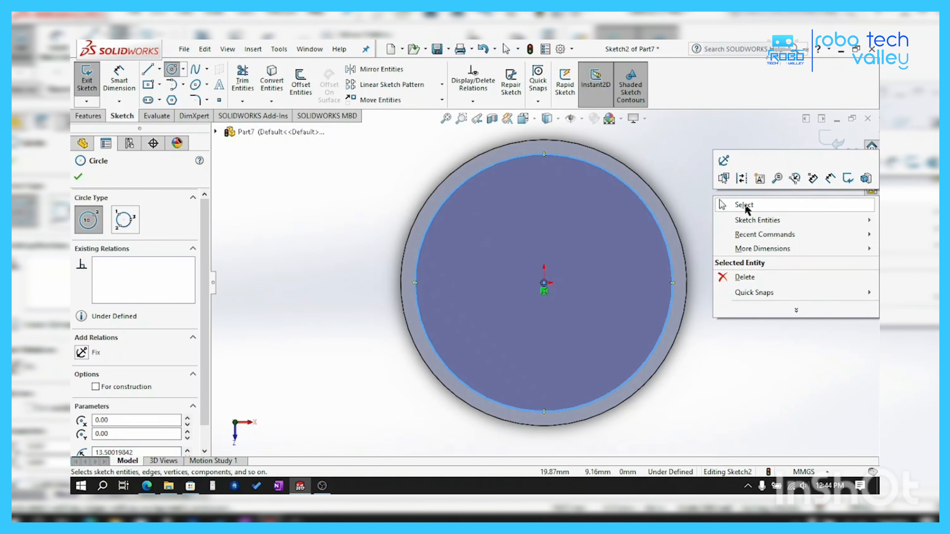
pyautogui.click(743, 205)
# - Dimension the gap between the sketched circle and the disc's outer edge as 2.5 mm
pyautogui.click(119, 79)
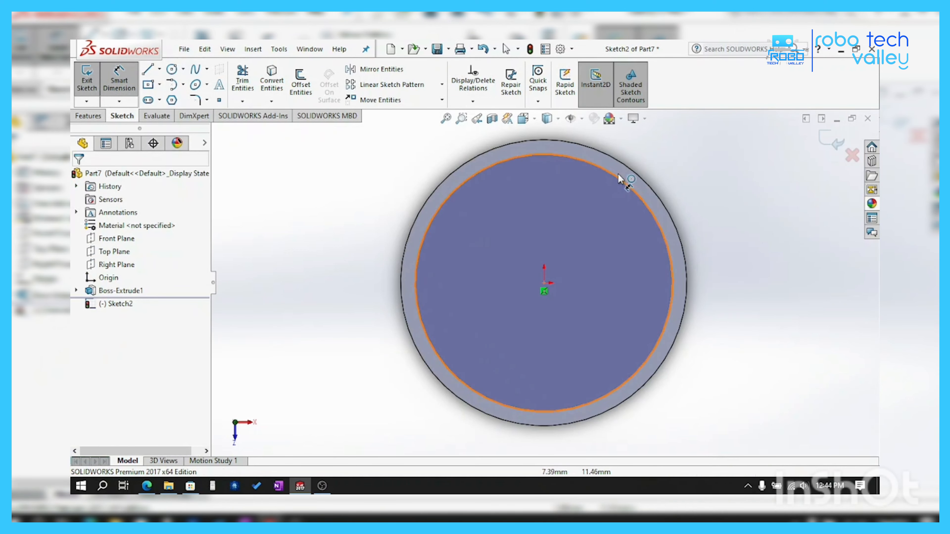
pyautogui.click(628, 184)
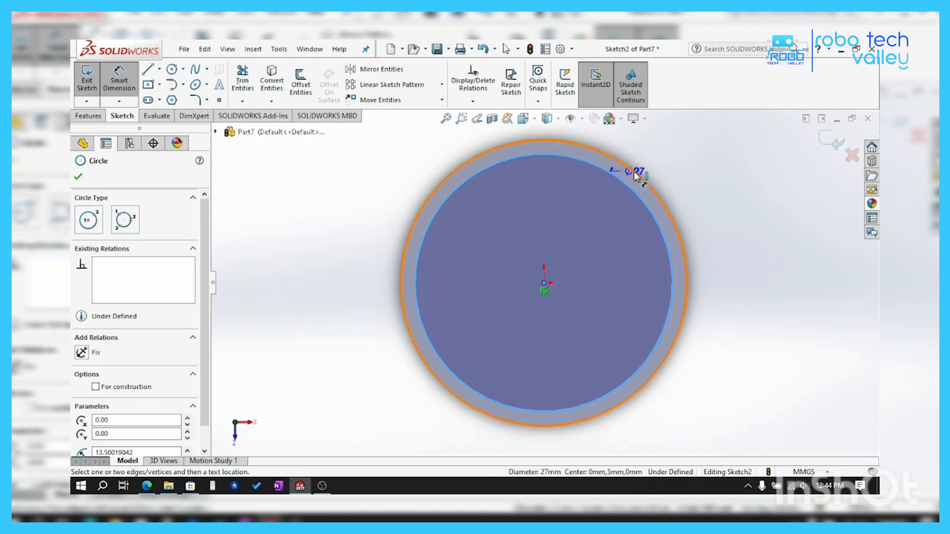
pyautogui.click(640, 178)
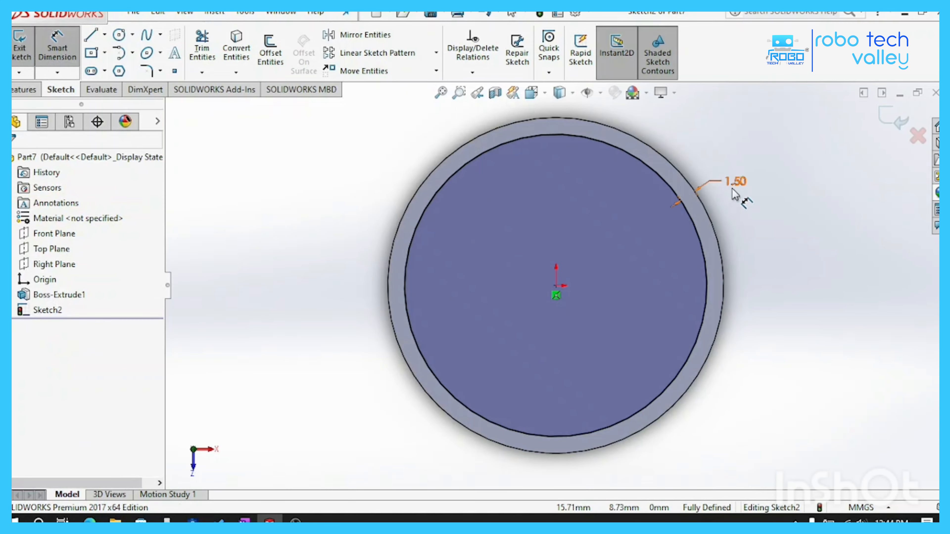
pyautogui.click(732, 185)
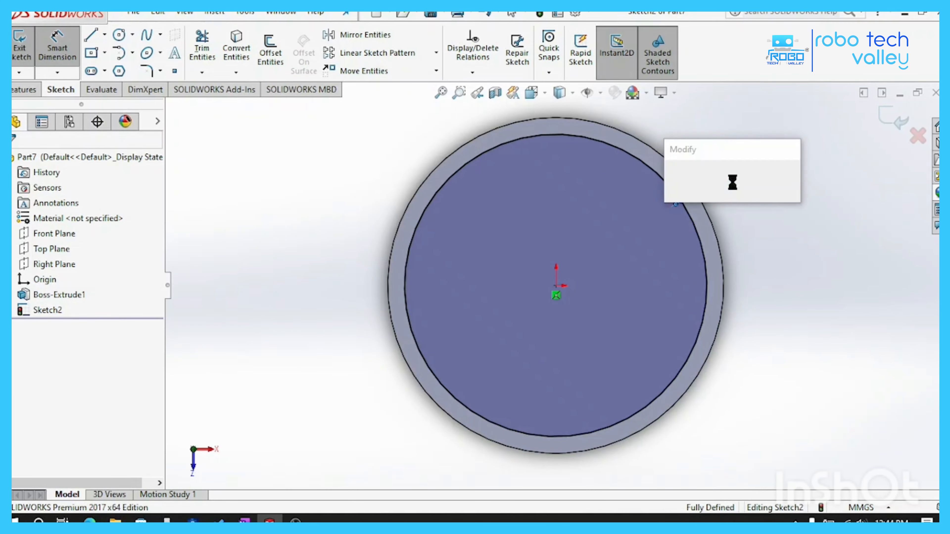
pyautogui.write('2.5')
pyautogui.press('Return')
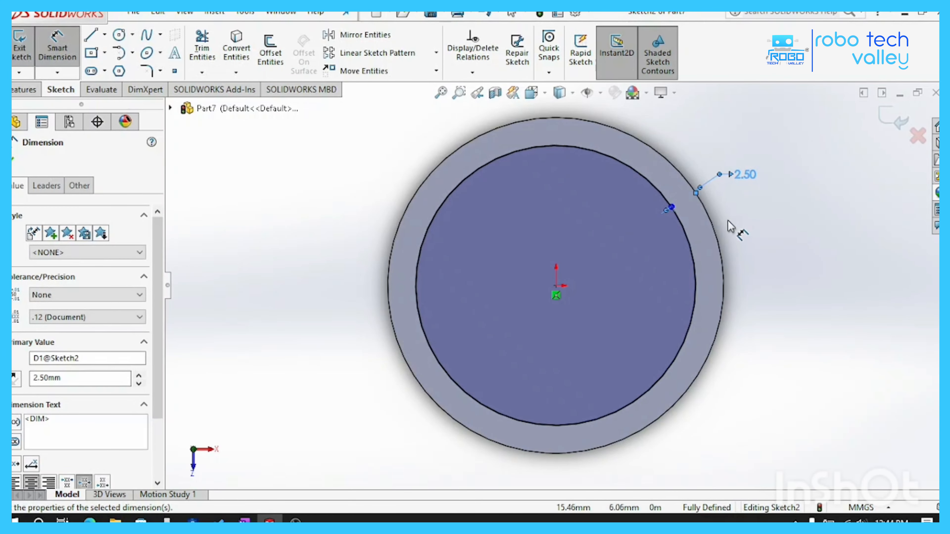
pyautogui.click(13, 159)
# - Sketch two lines from the origin to the inner circle, one toward the upper left and one nearly vertical upward
pyautogui.click(92, 37)
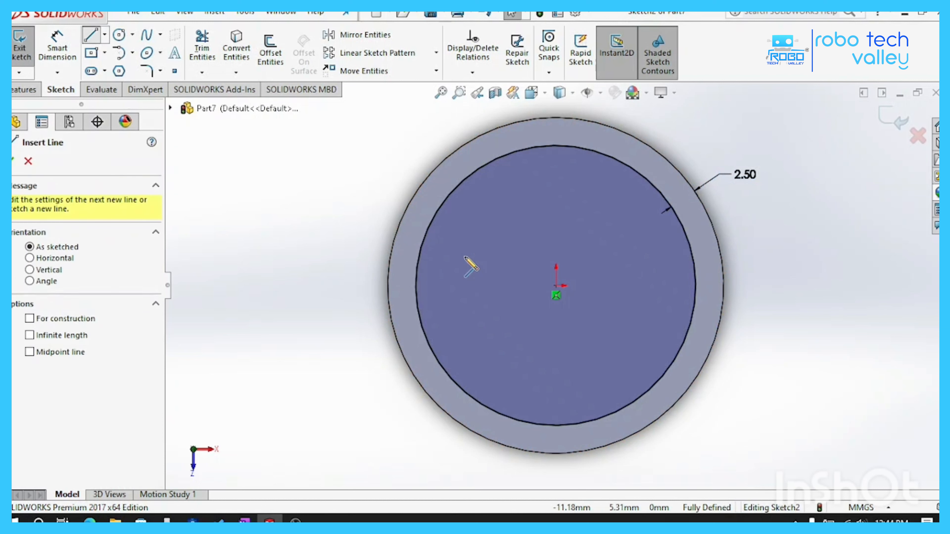
pyautogui.click(556, 286)
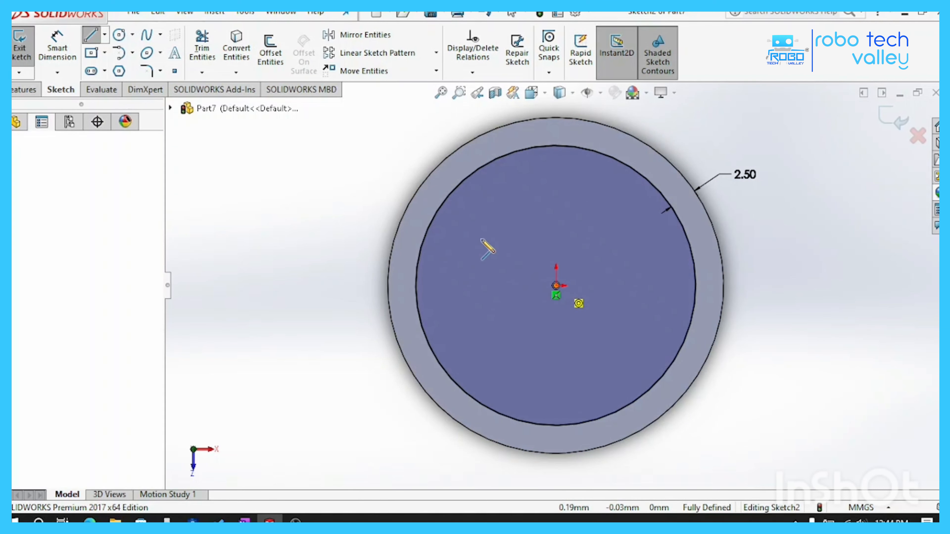
pyautogui.click(444, 205)
pyautogui.rightClick(490, 218)
pyautogui.click(507, 226)
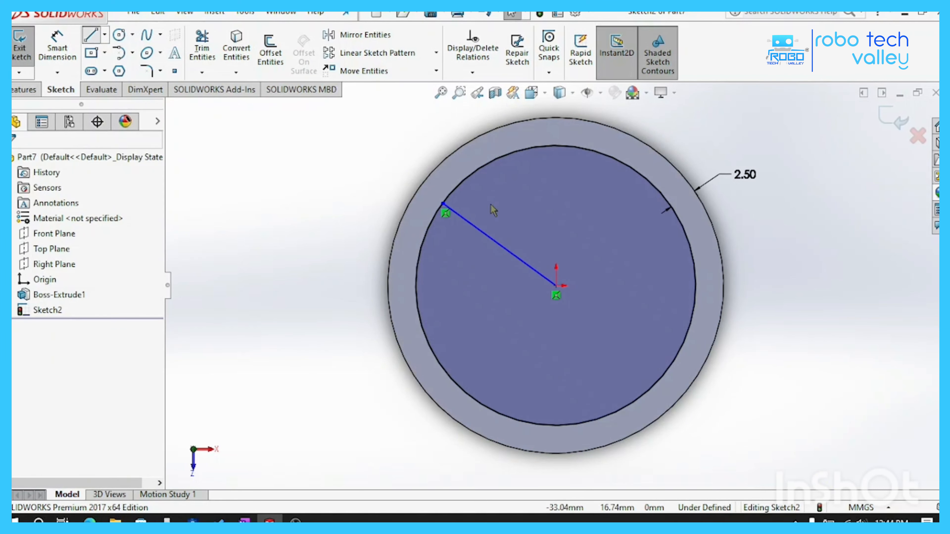
pyautogui.click(92, 36)
pyautogui.click(556, 286)
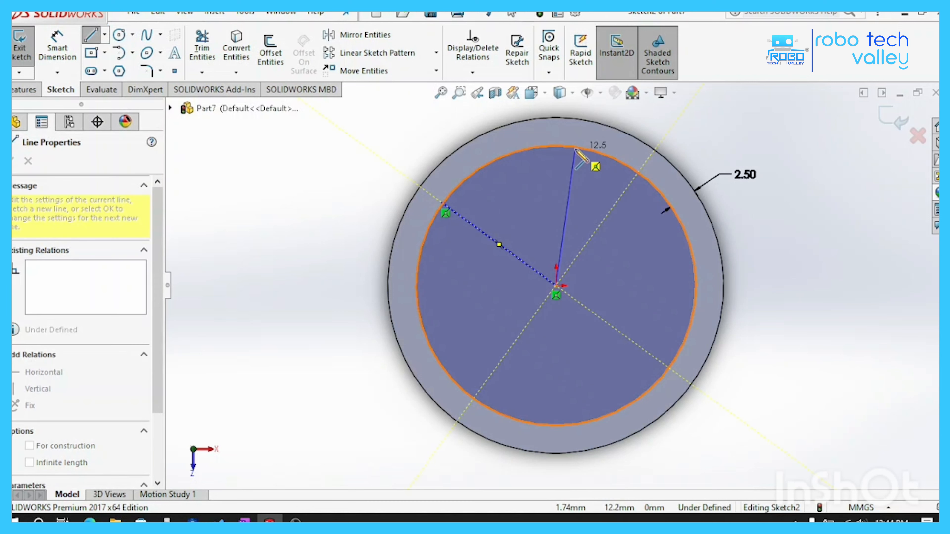
pyautogui.click(576, 147)
pyautogui.rightClick(696, 143)
pyautogui.click(697, 142)
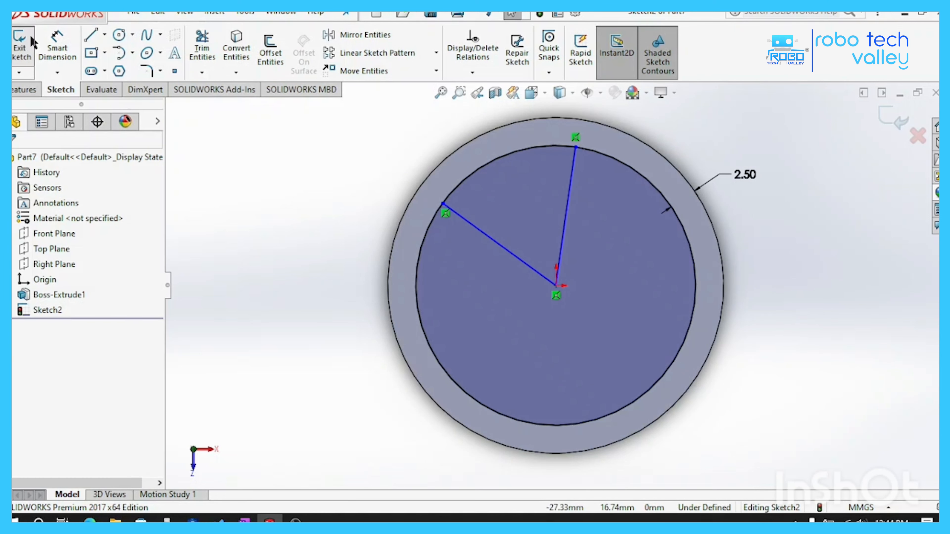
# - Dimension the angle between the two radial lines as 60°
pyautogui.click(56, 47)
pyautogui.click(520, 264)
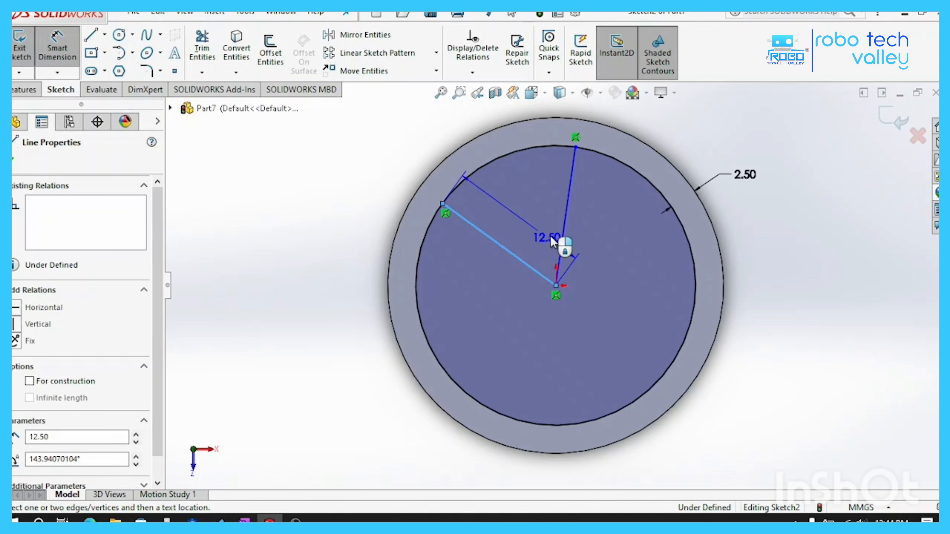
pyautogui.click(563, 232)
pyautogui.click(534, 234)
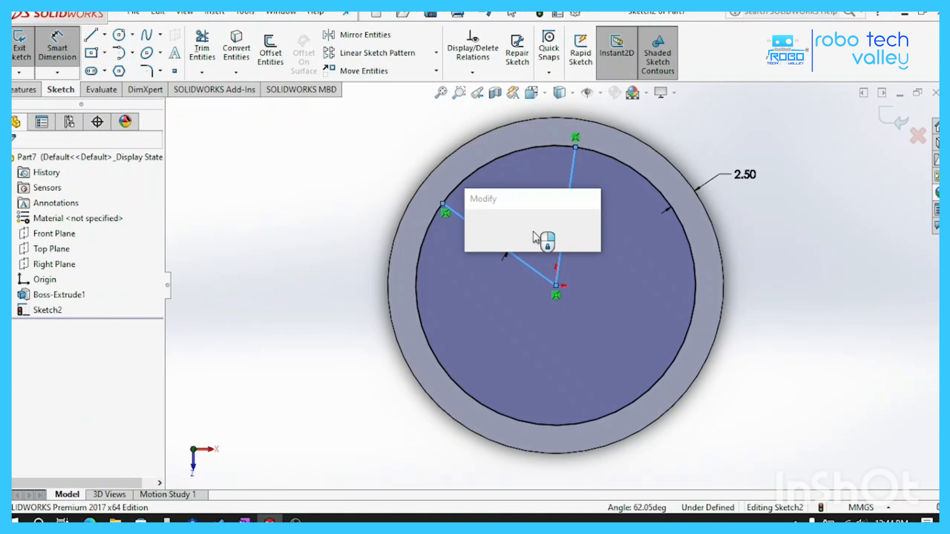
pyautogui.write('60')
pyautogui.press('Return')
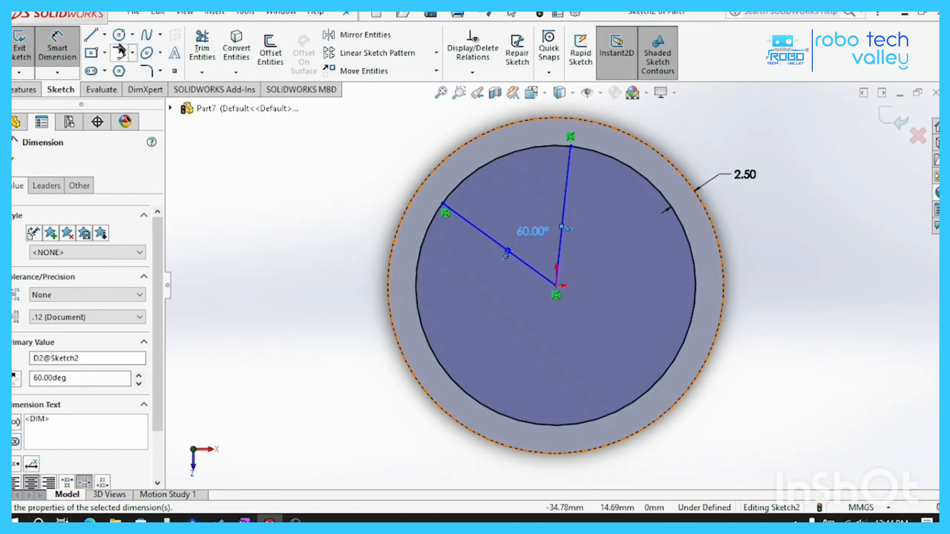
# - Sketch a small hub circle with a radius of about 4.1 mm centred on the origin
pyautogui.click(120, 35)
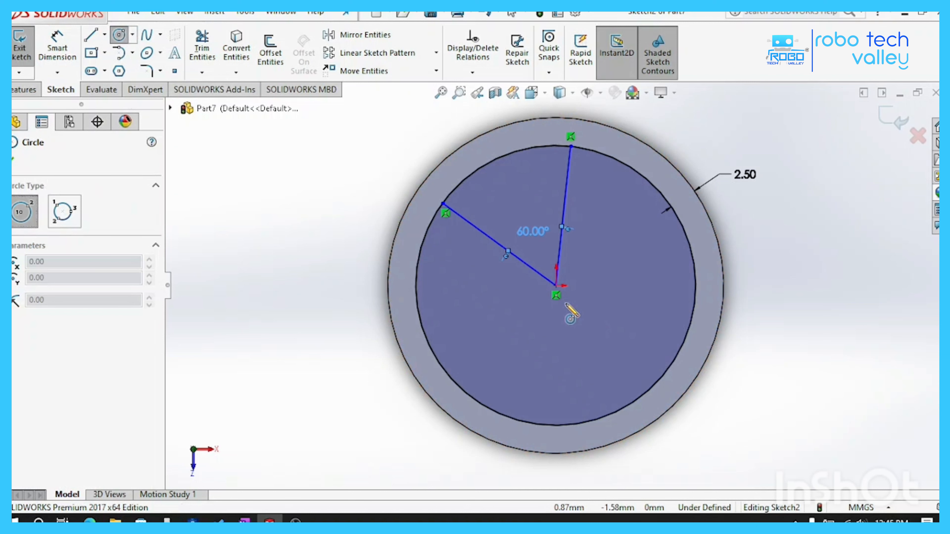
pyautogui.click(556, 286)
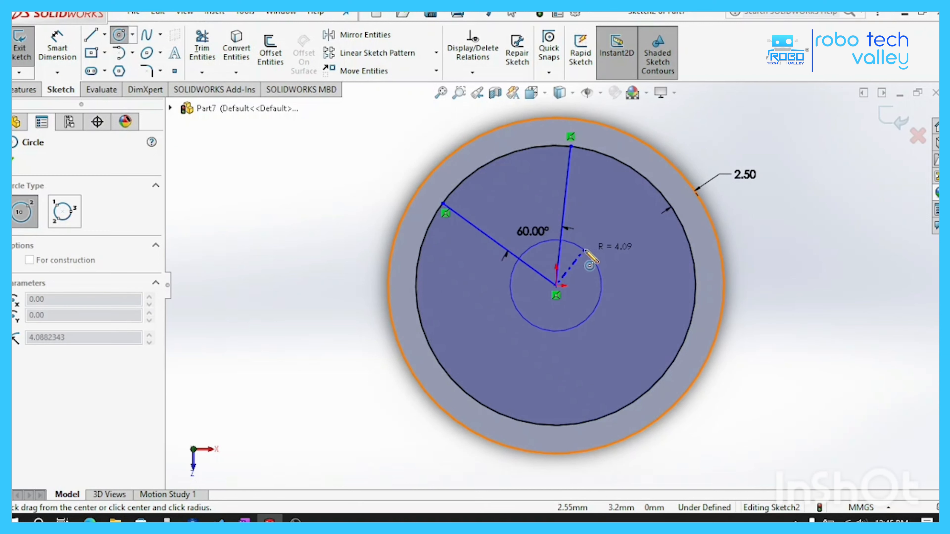
pyautogui.click(585, 250)
pyautogui.rightClick(763, 277)
pyautogui.click(767, 283)
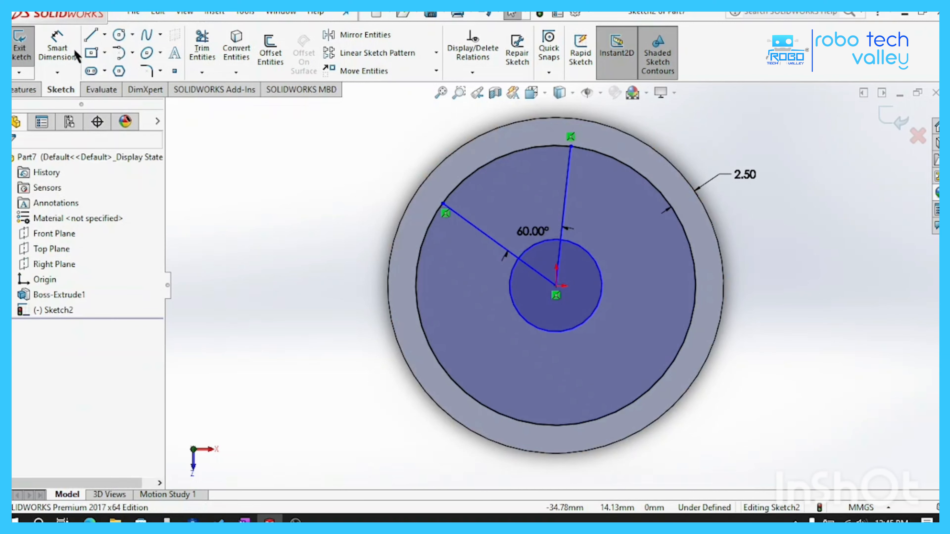
# - Dimension the small hub circle's diameter as 8 mm
pyautogui.click(60, 46)
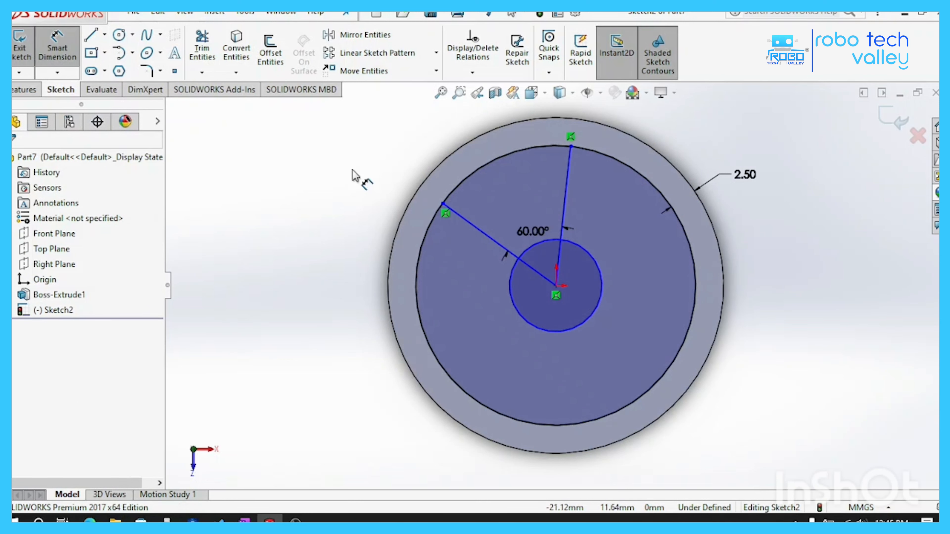
pyautogui.click(605, 280)
pyautogui.click(624, 282)
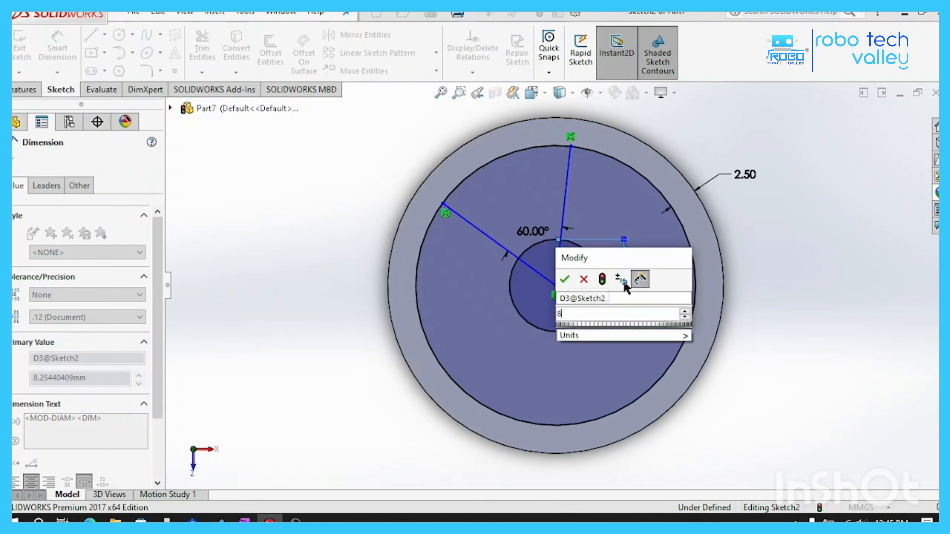
pyautogui.write('8')
pyautogui.press('Return')
# - Trim away the portions of both radial lines that lie inside the 8 mm circle
pyautogui.scroll(-3, 624, 283)
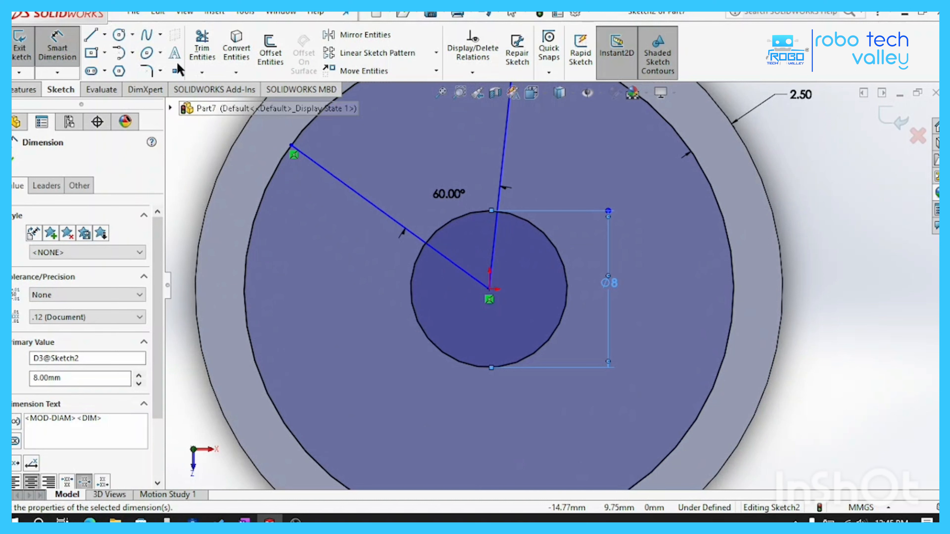
pyautogui.click(202, 40)
pyautogui.moveTo(508, 249); pyautogui.dragTo(463, 261)
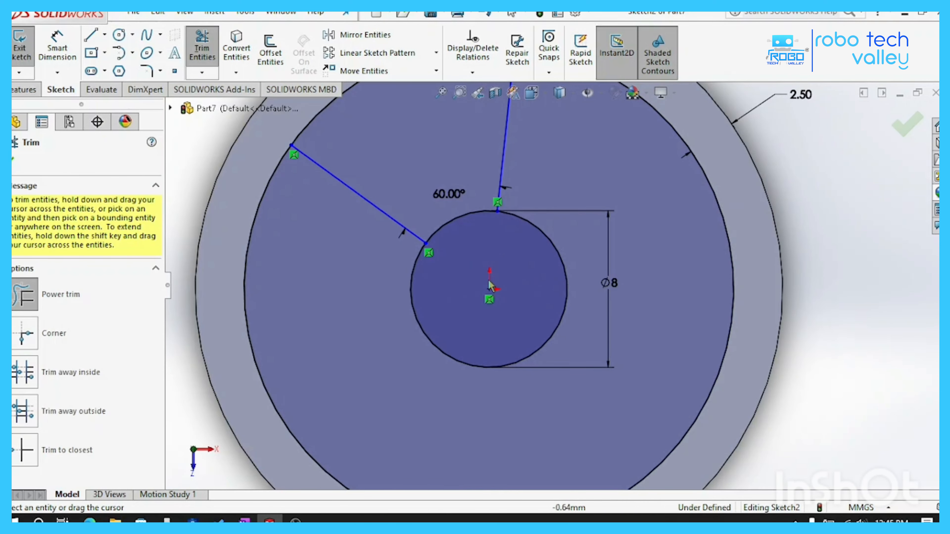
pyautogui.click(16, 157)
# - Create a circular sketch pattern of both radial lines around the origin with 4 equally spaced instances over 360°
pyautogui.scroll(3, 555, 284)
pyautogui.click(437, 52)
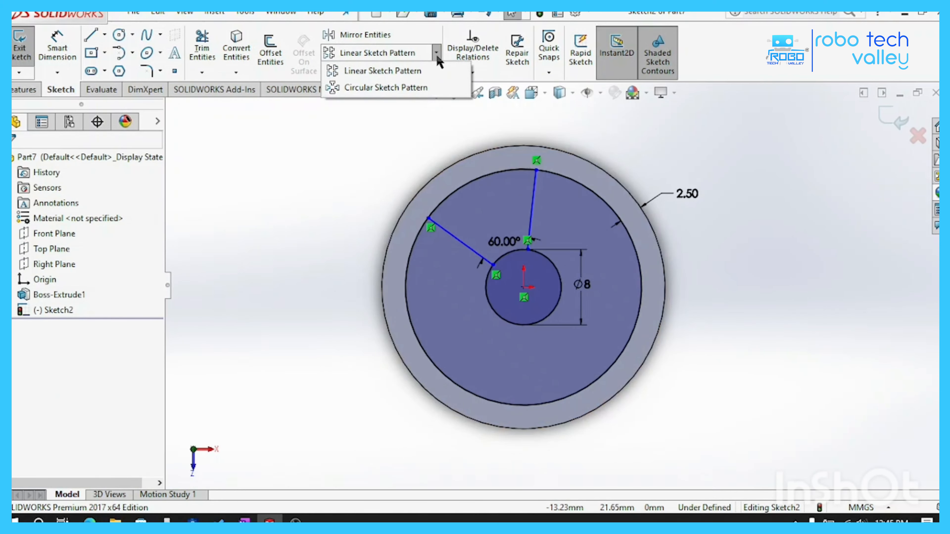
pyautogui.click(421, 89)
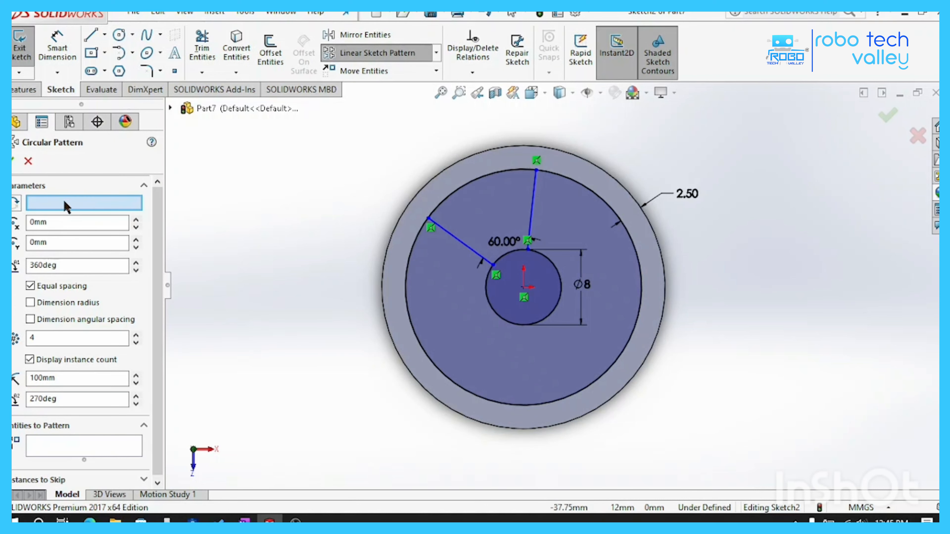
pyautogui.click(499, 261)
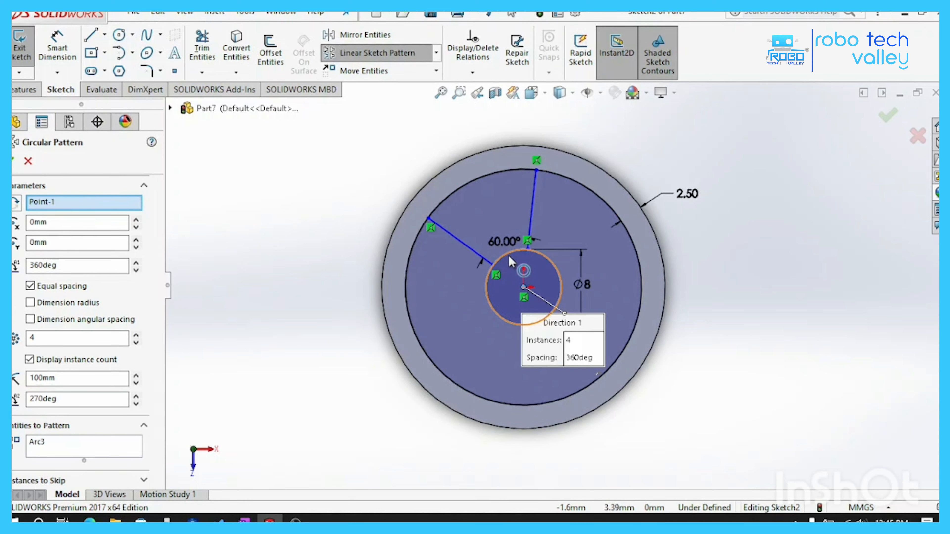
pyautogui.rightClick(87, 453)
pyautogui.click(112, 454)
pyautogui.click(453, 235)
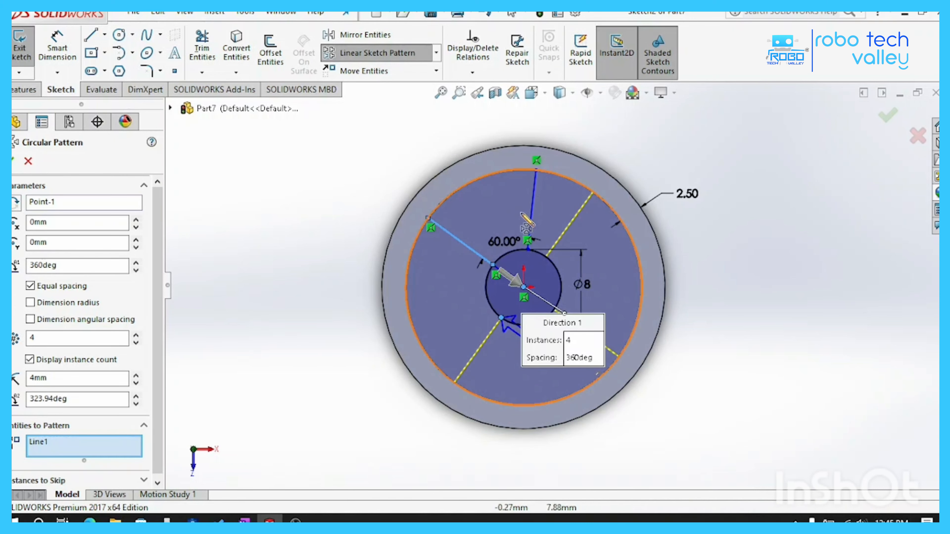
pyautogui.click(531, 221)
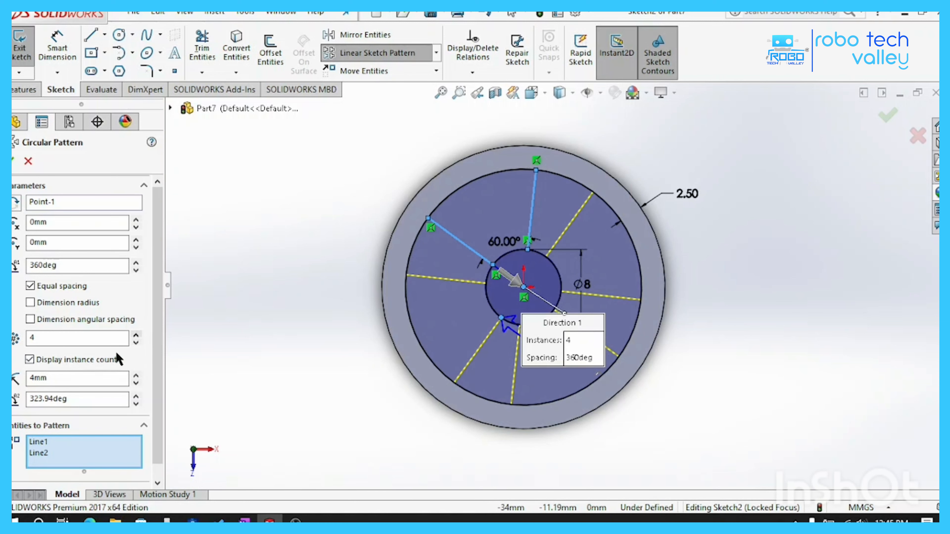
pyautogui.click(13, 160)
# - Trim away the four short arcs of the 8 mm circle that lie between the 60° sectors
pyautogui.scroll(-2, 670, 378)
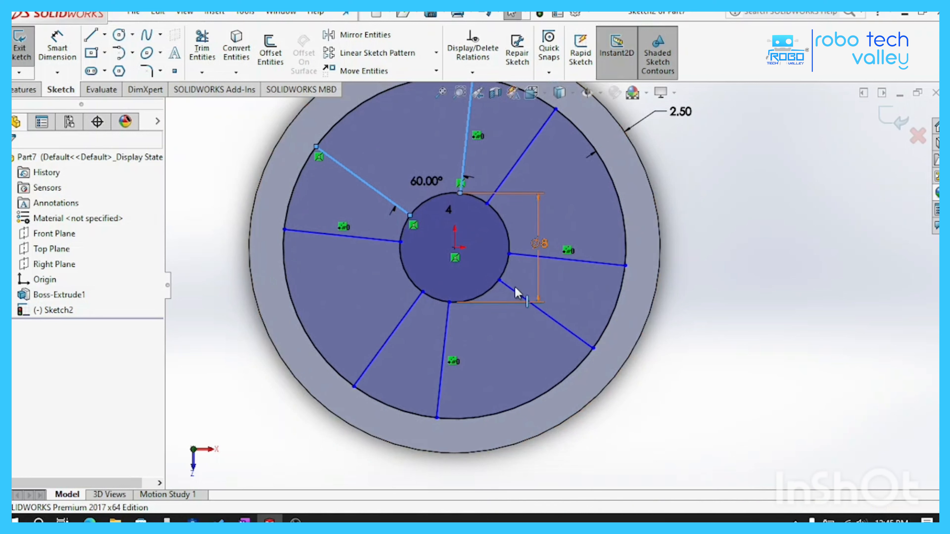
pyautogui.click(201, 47)
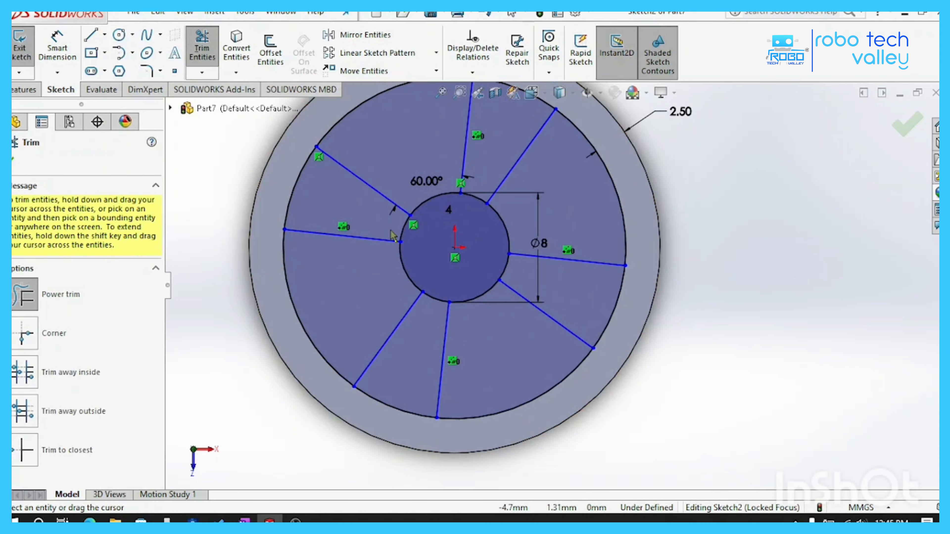
pyautogui.moveTo(391, 231); pyautogui.dragTo(425, 240)
pyautogui.moveTo(475, 199); pyautogui.dragTo(477, 211)
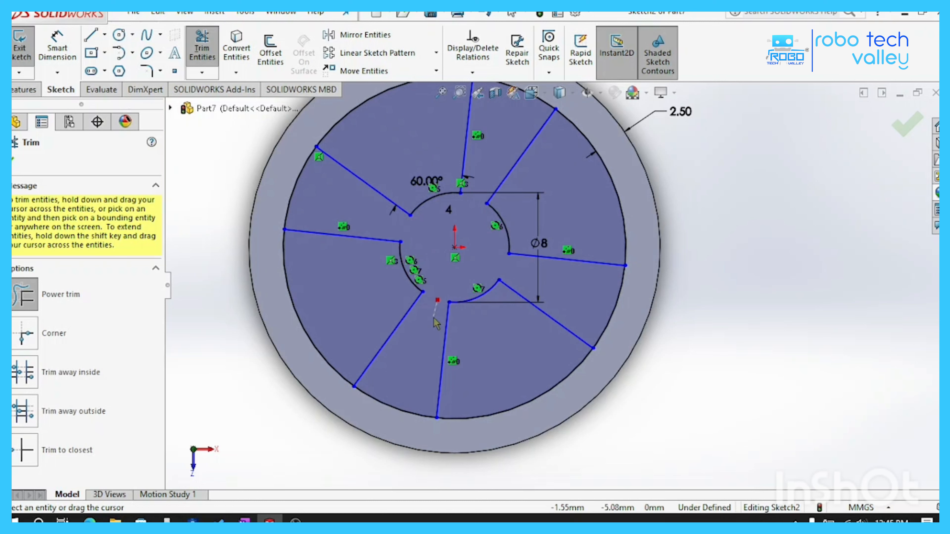
# - Cut the four sector regions between the rim and the hub through the disc with a blind Extruded Cut 3 mm deep
pyautogui.scroll(1, 516, 310)
pyautogui.click(14, 160)
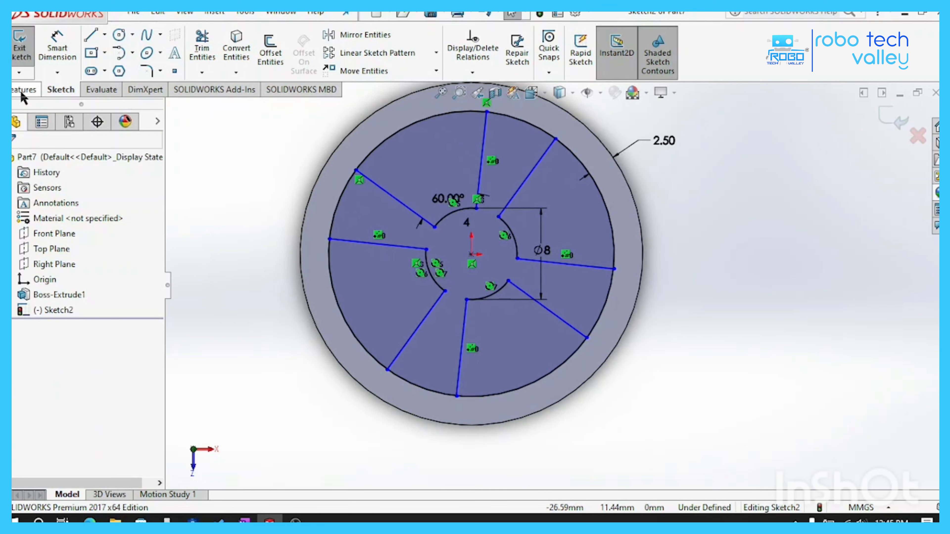
pyautogui.click(23, 90)
pyautogui.click(206, 53)
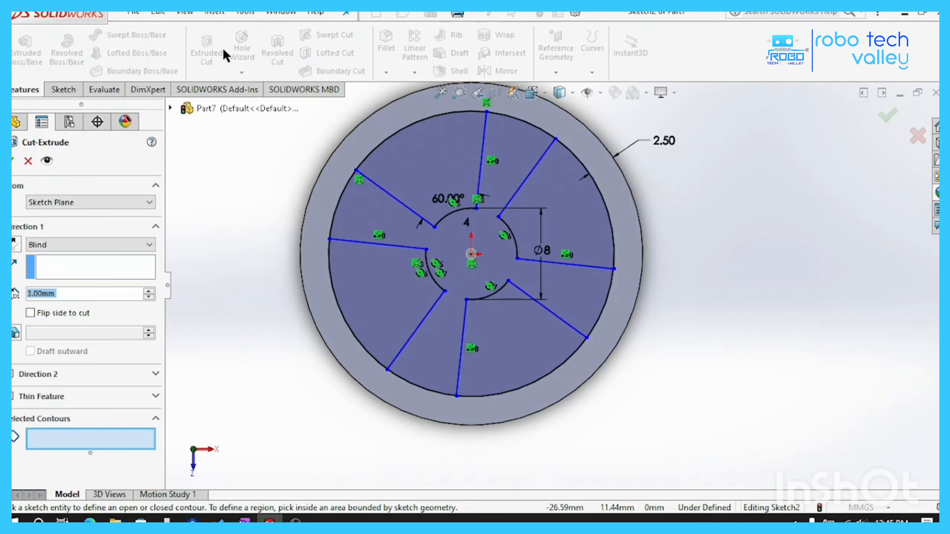
pyautogui.click(374, 284)
pyautogui.click(420, 179)
pyautogui.click(561, 217)
pyautogui.click(524, 344)
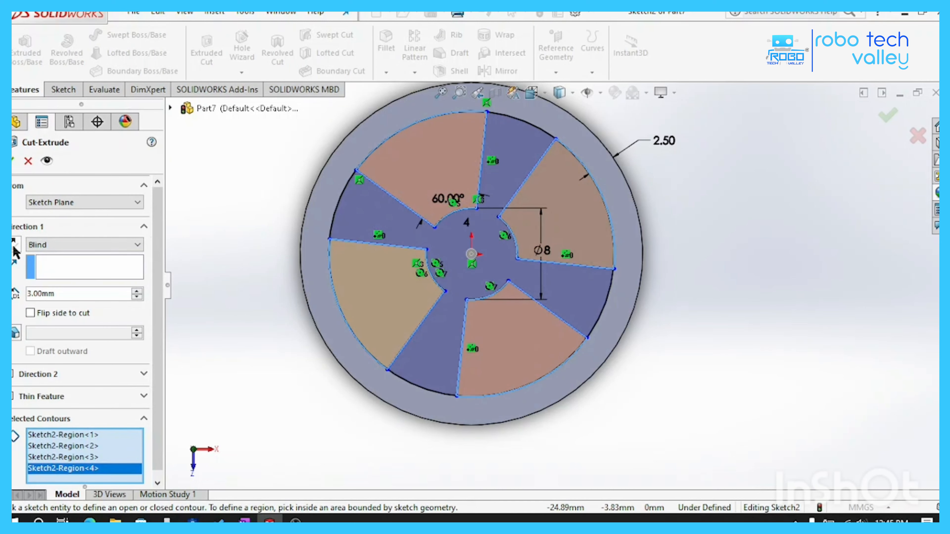
pyautogui.click(13, 165)
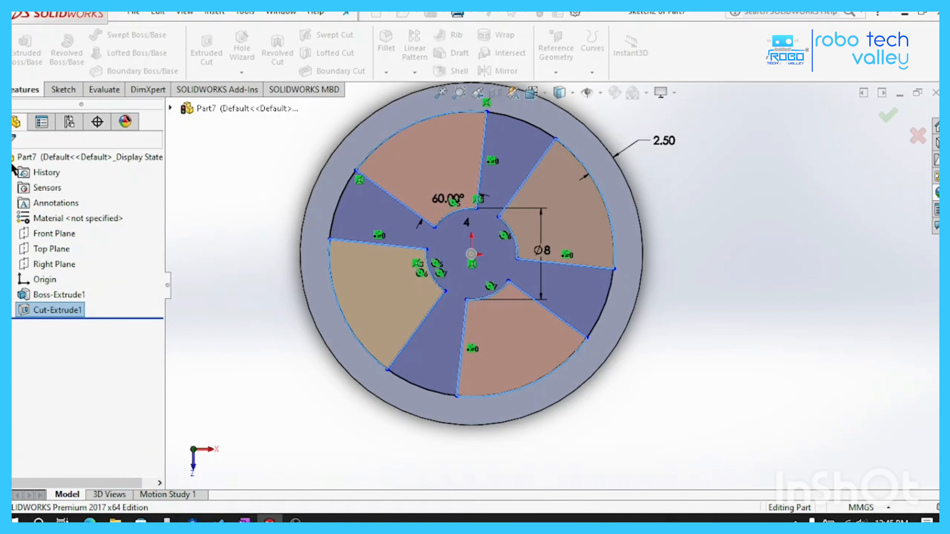
pyautogui.moveTo(289, 346); pyautogui.dragTo(736, 279, button='middle')
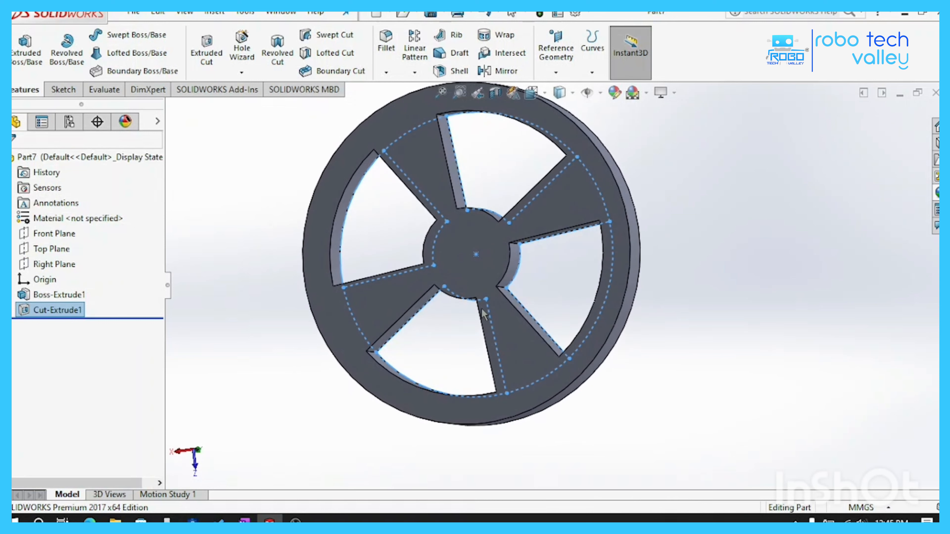
pyautogui.click(723, 295)
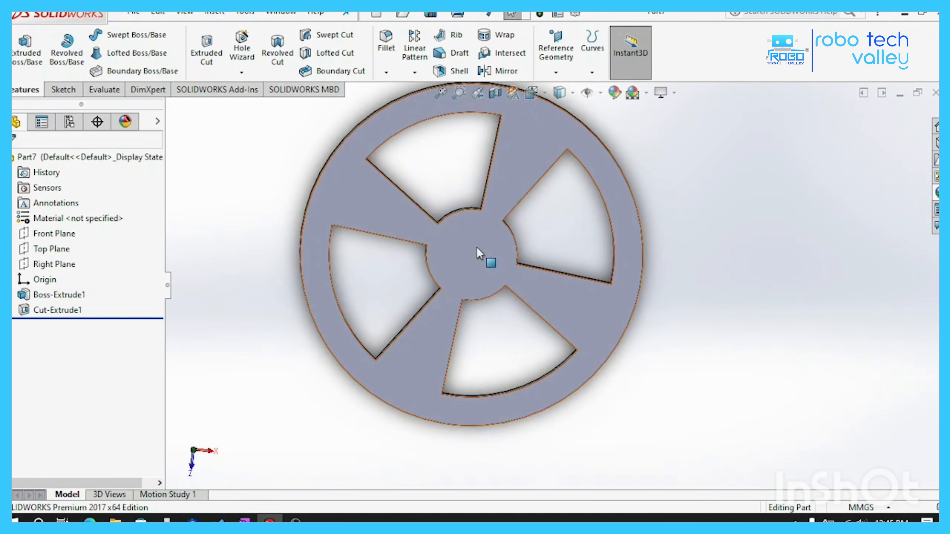
# - Start a sketch on the disc's flat face and draw a circle about 5.4 mm in diameter centred on the origin
pyautogui.click(480, 254)
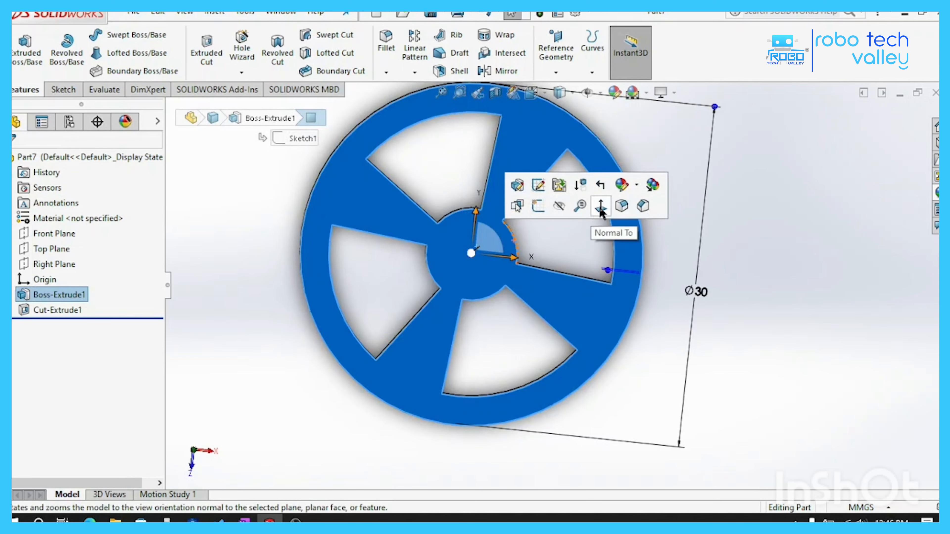
pyautogui.click(550, 220)
pyautogui.click(56, 90)
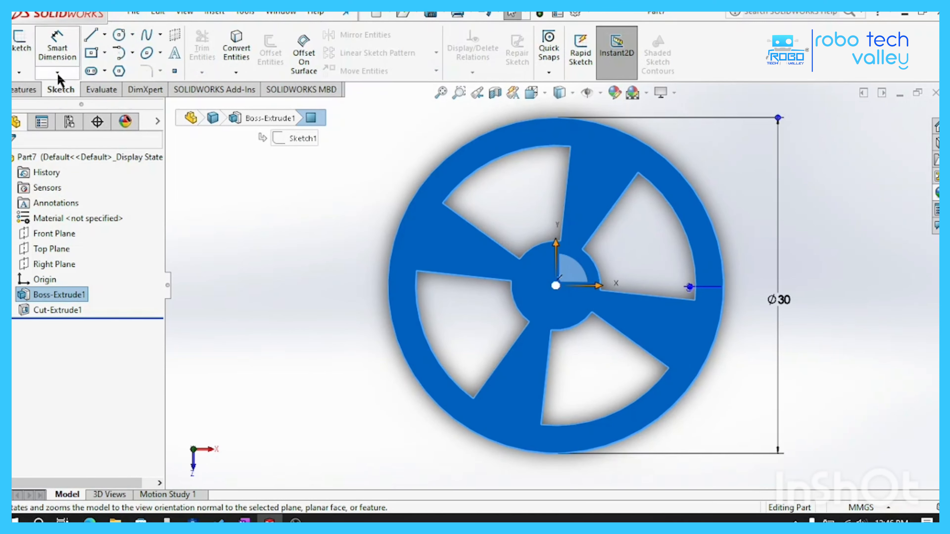
pyautogui.click(124, 36)
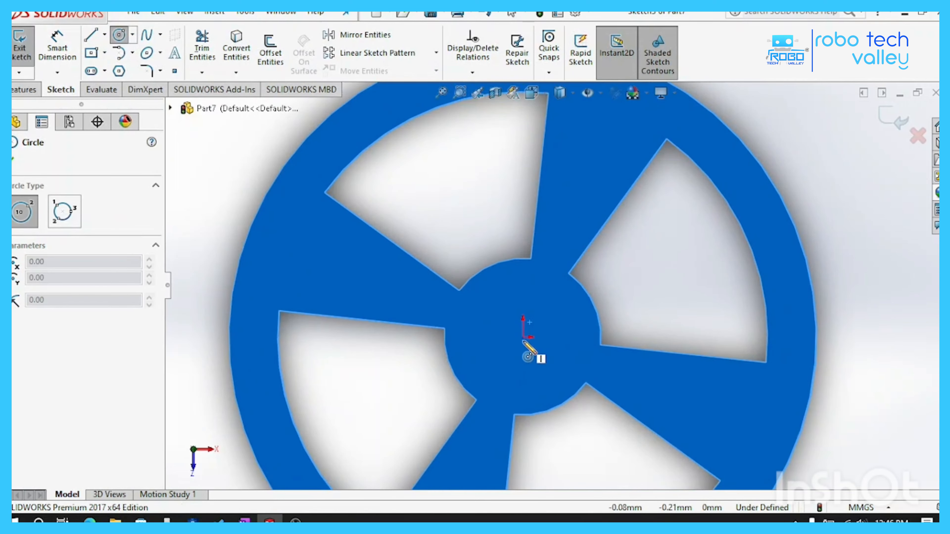
pyautogui.click(523, 338)
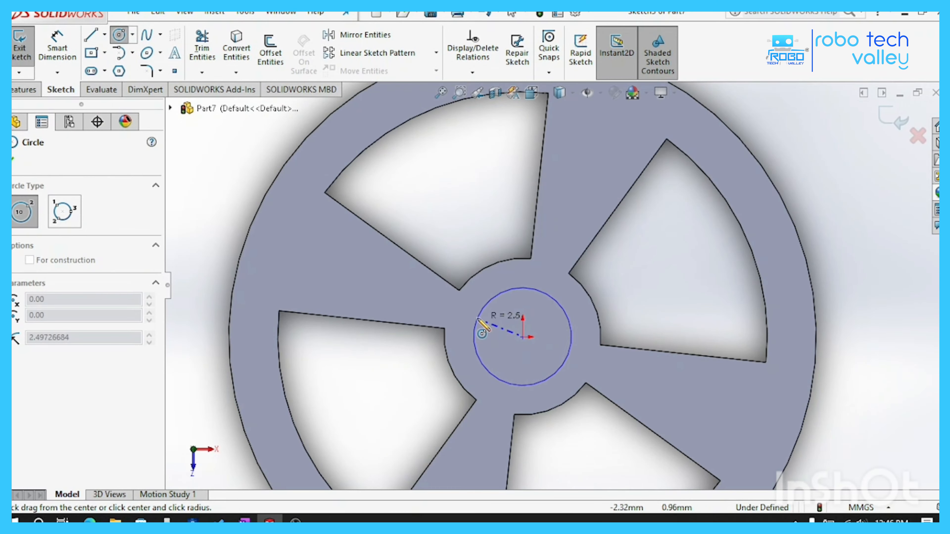
pyautogui.click(559, 313)
pyautogui.rightClick(669, 268)
pyautogui.click(690, 281)
# - Dimension the hub circle's diameter as 6 mm
pyautogui.click(56, 43)
pyautogui.click(581, 308)
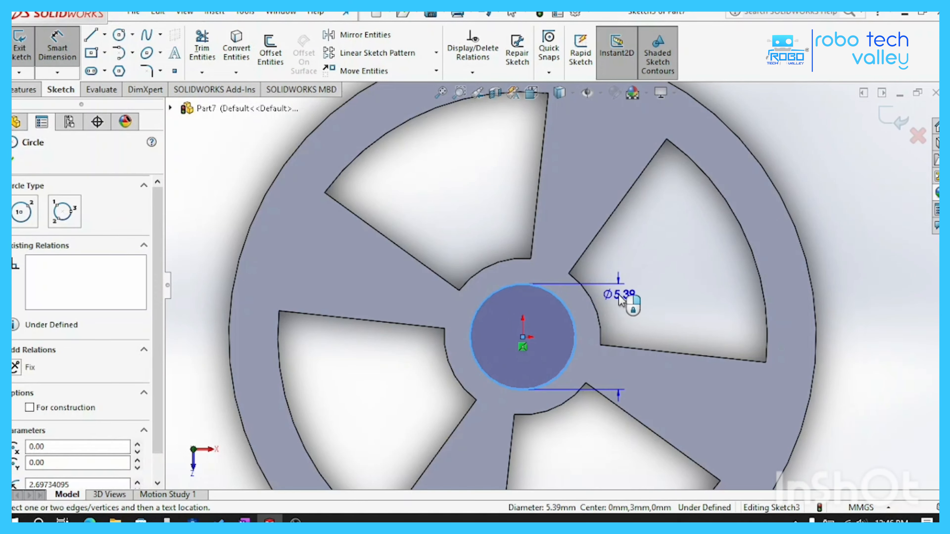
pyautogui.click(623, 320)
pyautogui.write('6')
pyautogui.press('Return')
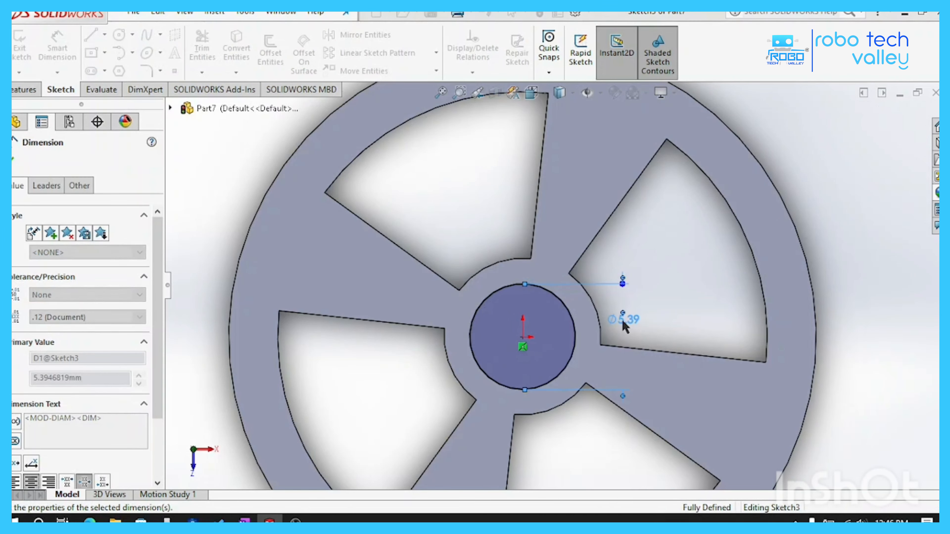
pyautogui.scroll(2, 560, 352)
pyautogui.scroll(-2, 554, 325)
pyautogui.click(13, 160)
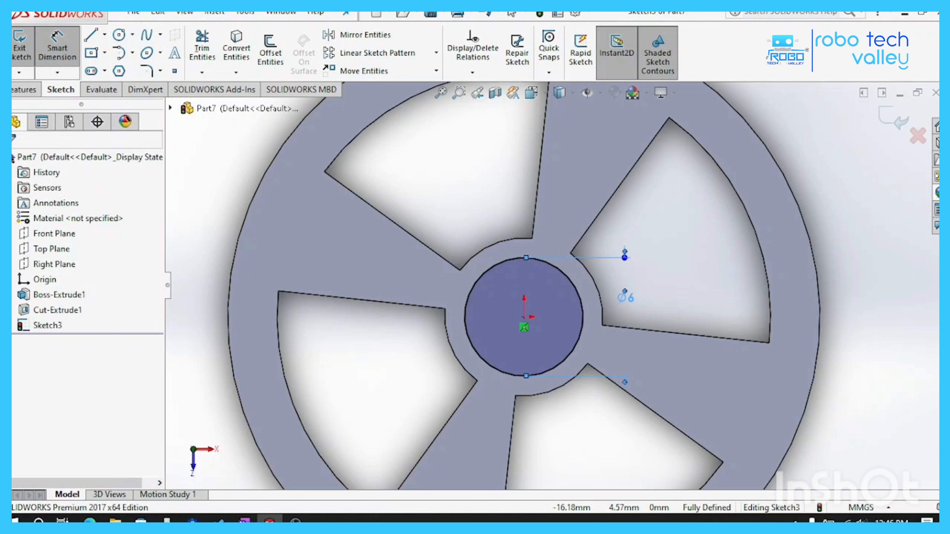
# - Extrude the 6 mm circle as a blind boss 6 mm high, merged with the disc
pyautogui.click(16, 92)
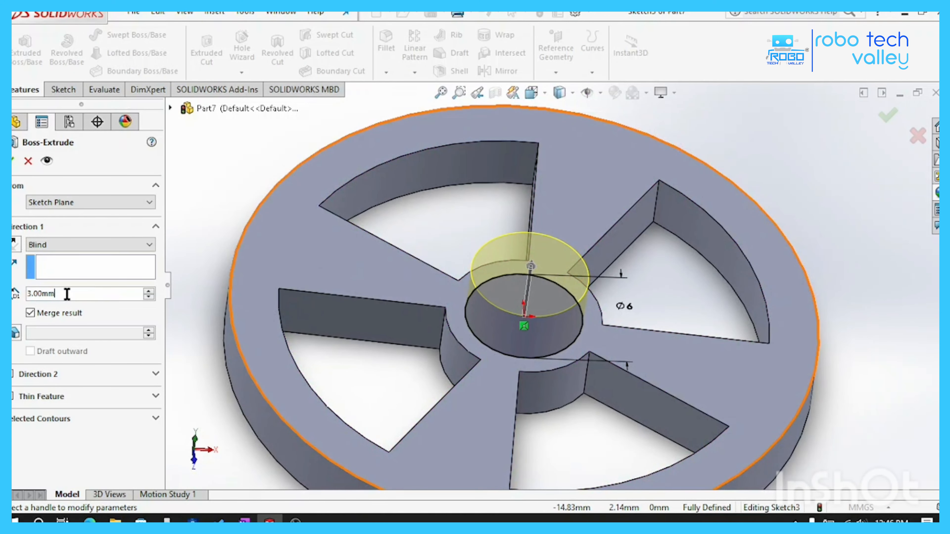
pyautogui.write('6')
pyautogui.press('Return')
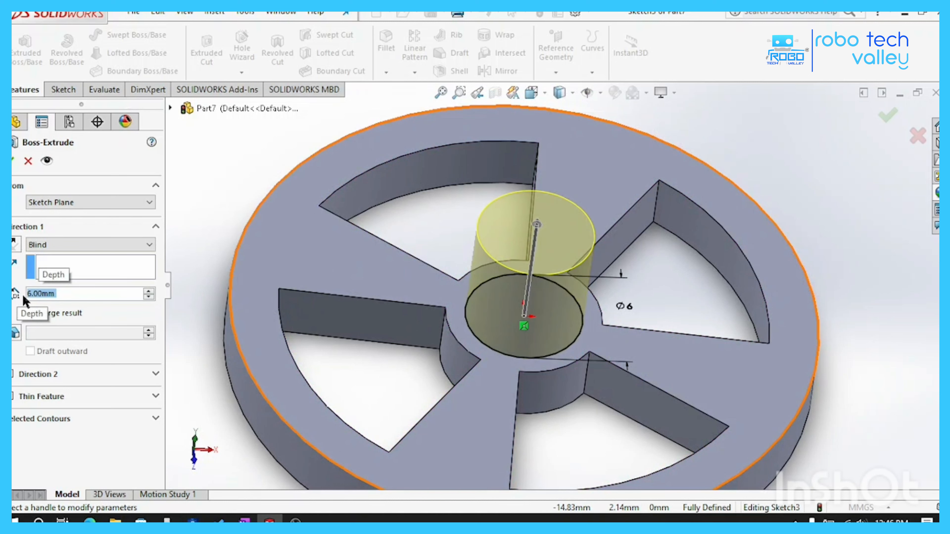
pyautogui.click(12, 160)
# - Sketch a center rectangle about 2.9 by 3.2 mm at the origin on the end face of the cylindrical boss
pyautogui.moveTo(627, 252); pyautogui.dragTo(557, 319, button='middle')
pyautogui.scroll(5, 558, 318)
pyautogui.moveTo(313, 435); pyautogui.dragTo(307, 338, button='middle')
pyautogui.click(307, 339)
pyautogui.moveTo(684, 358); pyautogui.dragTo(677, 360, button='middle')
pyautogui.click(512, 297)
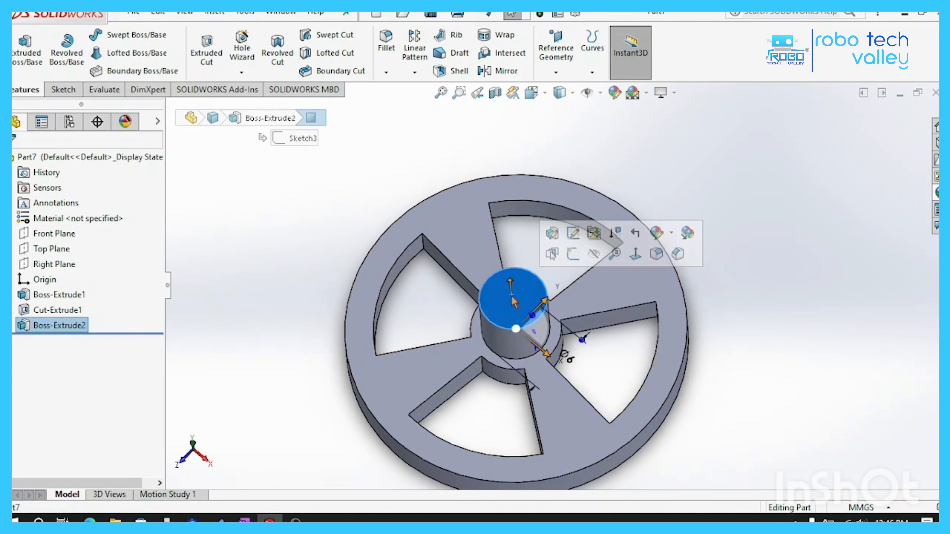
pyautogui.rightClick(511, 298)
pyautogui.click(608, 201)
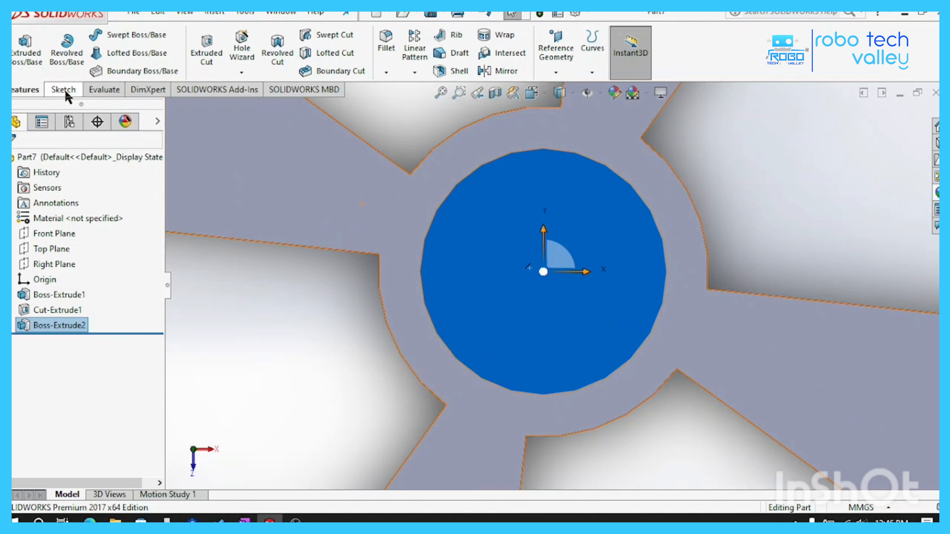
pyautogui.click(63, 90)
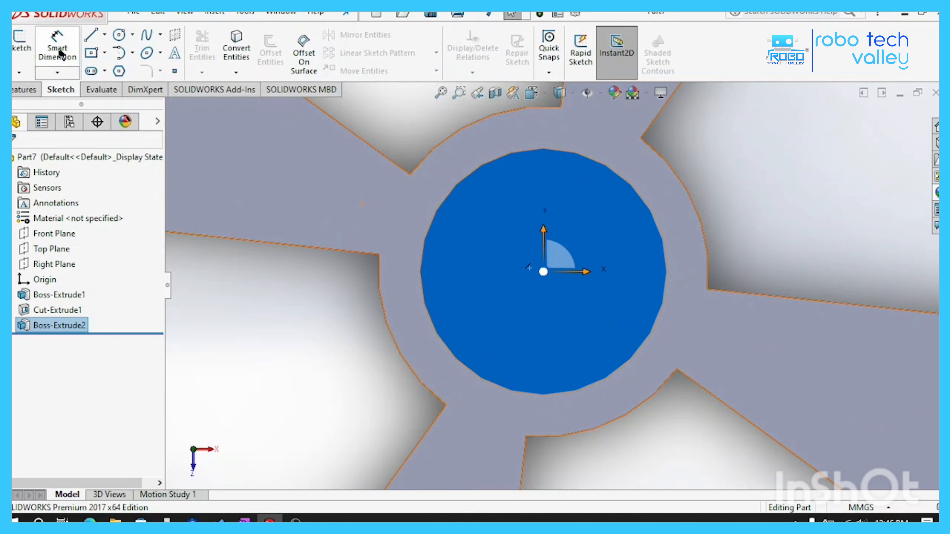
pyautogui.click(92, 53)
pyautogui.click(543, 272)
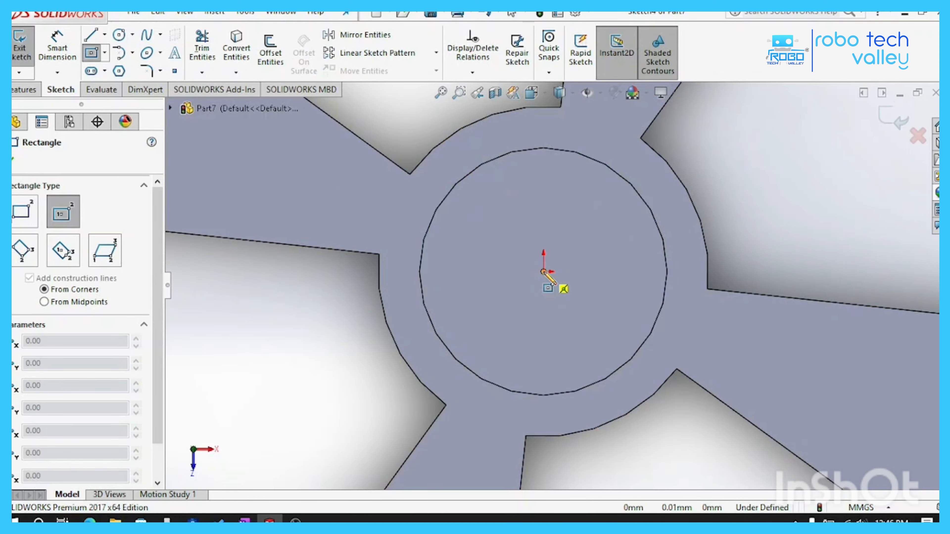
pyautogui.click(483, 205)
pyautogui.press('Escape')
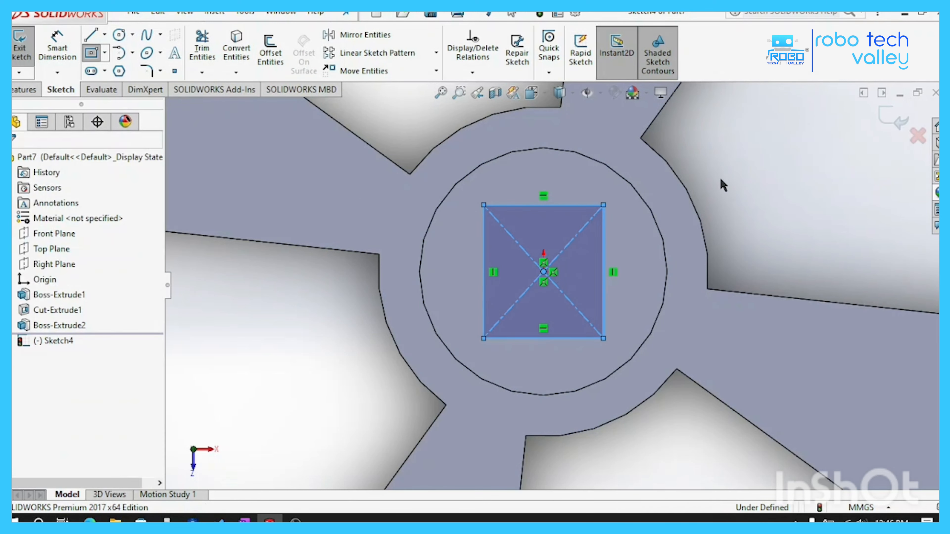
# - Dimension the center rectangle 1.5 mm wide and 2.5 mm high
pyautogui.click(60, 41)
pyautogui.click(537, 204)
pyautogui.click(537, 179)
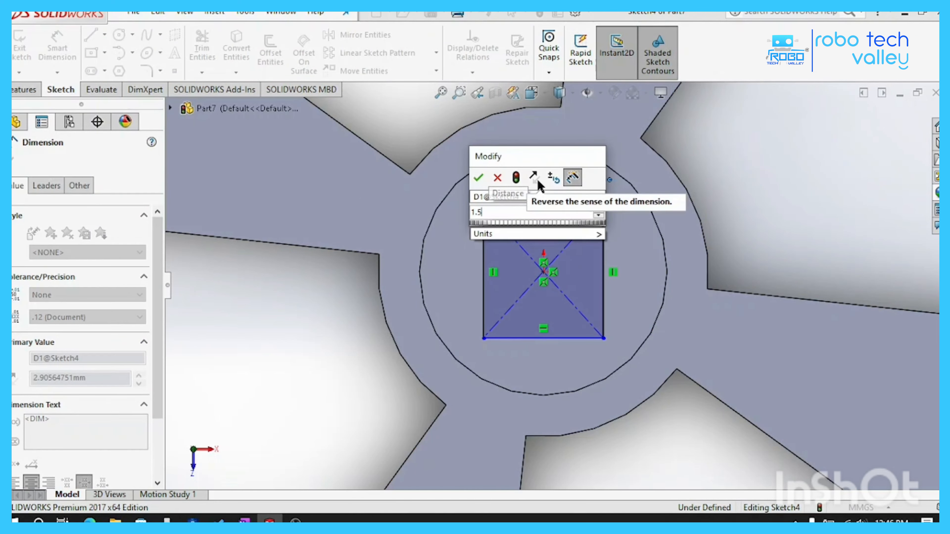
pyautogui.write('1.5')
pyautogui.press('Return')
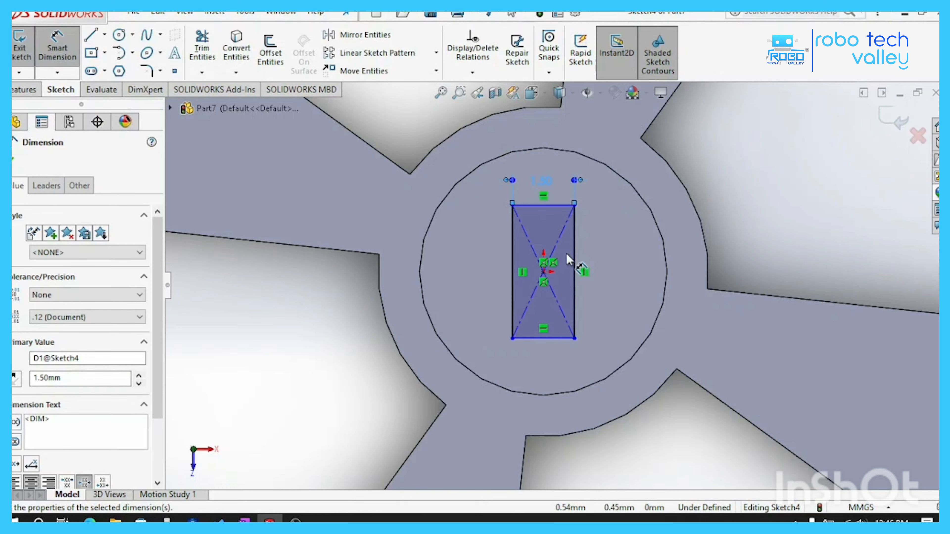
pyautogui.click(574, 263)
pyautogui.click(599, 267)
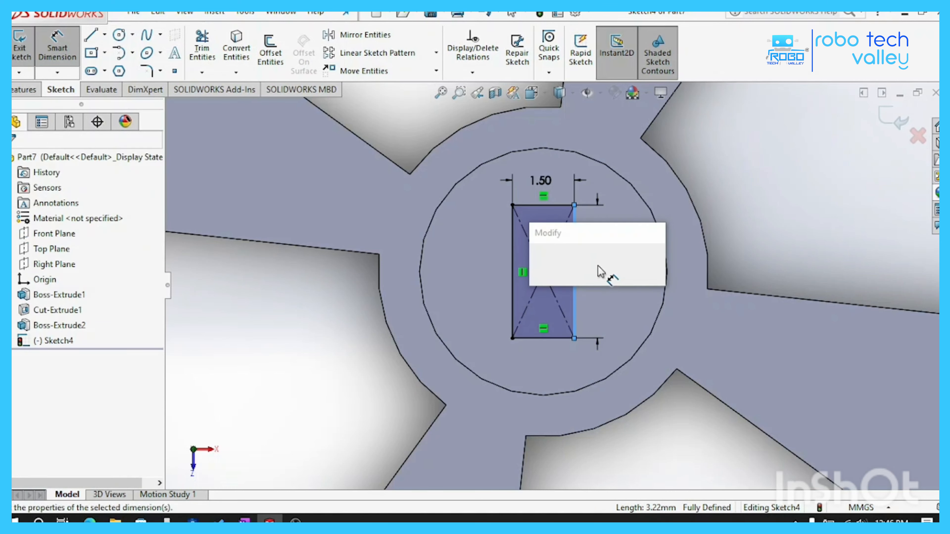
pyautogui.write('2.5')
pyautogui.press('Return')
# - Trim away the rectangle's diagonal construction lines
pyautogui.scroll(-4, 606, 271)
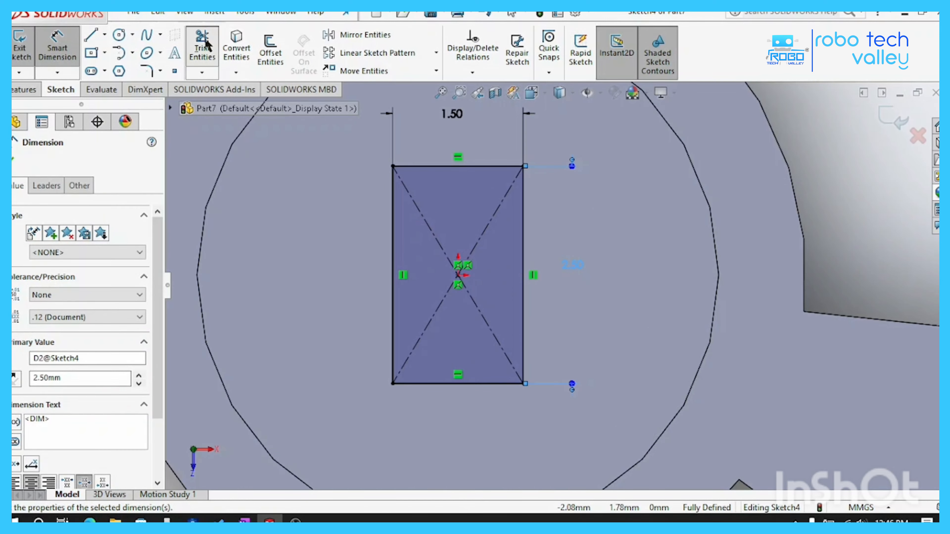
pyautogui.click(203, 44)
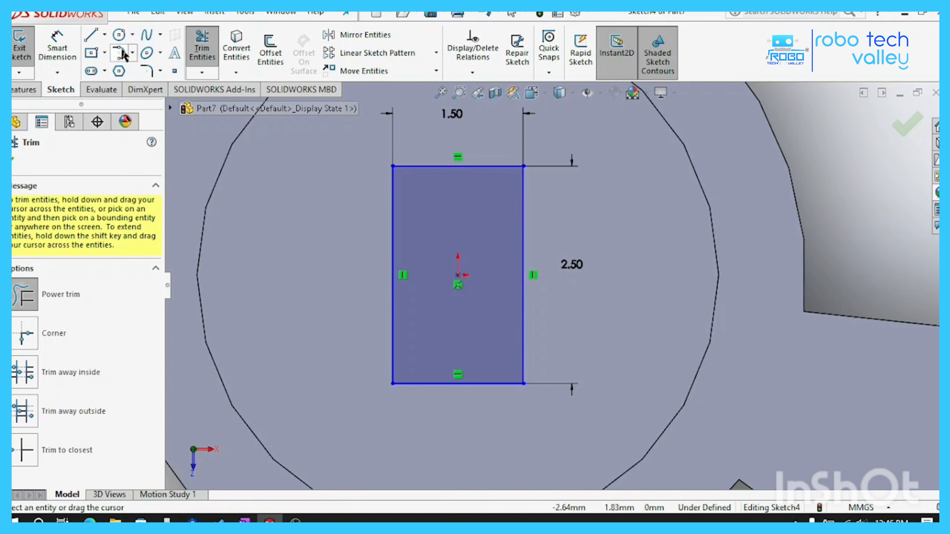
# - Draw a vertical centerline about 0.39 mm long from the midpoint of the rectangle's upper edge inward
pyautogui.click(104, 34)
pyautogui.click(135, 71)
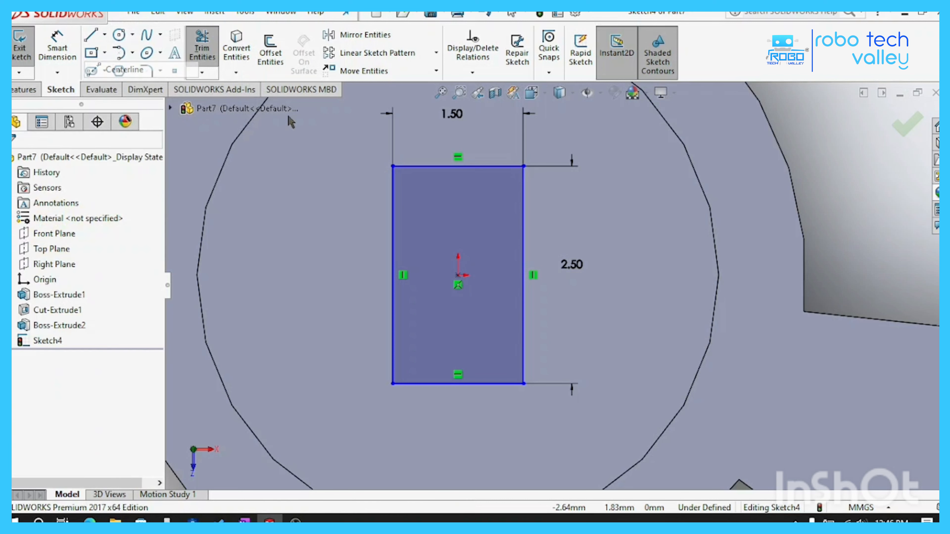
pyautogui.click(458, 166)
pyautogui.click(458, 200)
pyautogui.rightClick(573, 209)
pyautogui.click(594, 219)
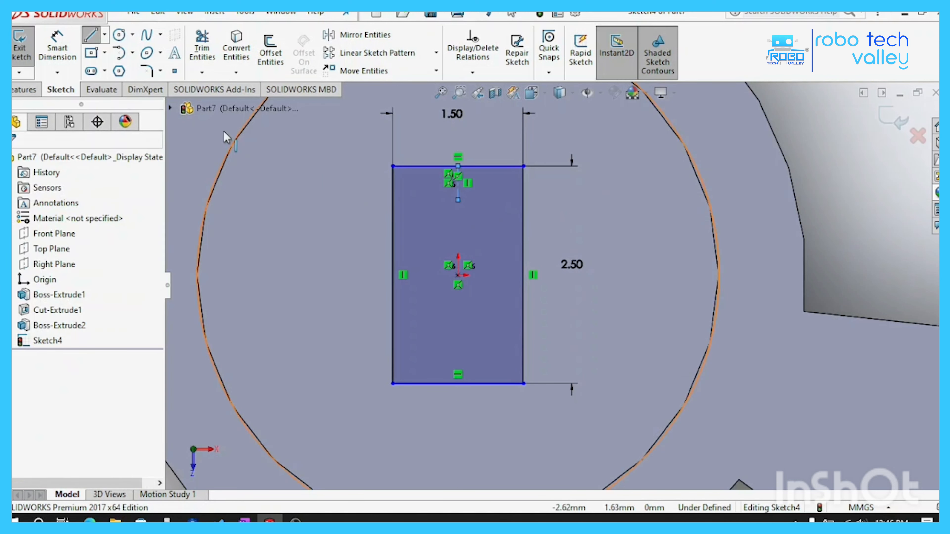
# - Draw a vertical centerline about 0.46 mm long from the midpoint of the rectangle's lower edge inward
pyautogui.click(104, 34)
pyautogui.click(133, 68)
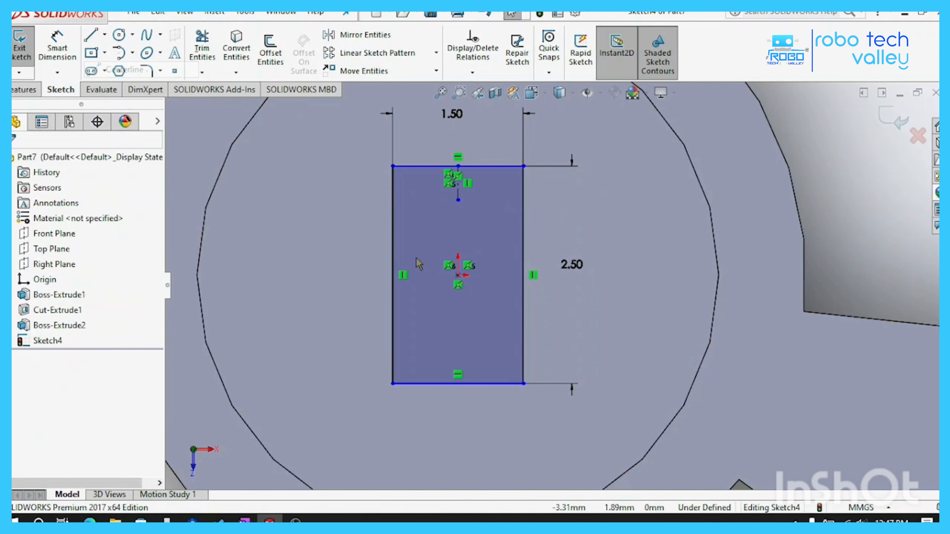
pyautogui.click(457, 383)
pyautogui.click(457, 344)
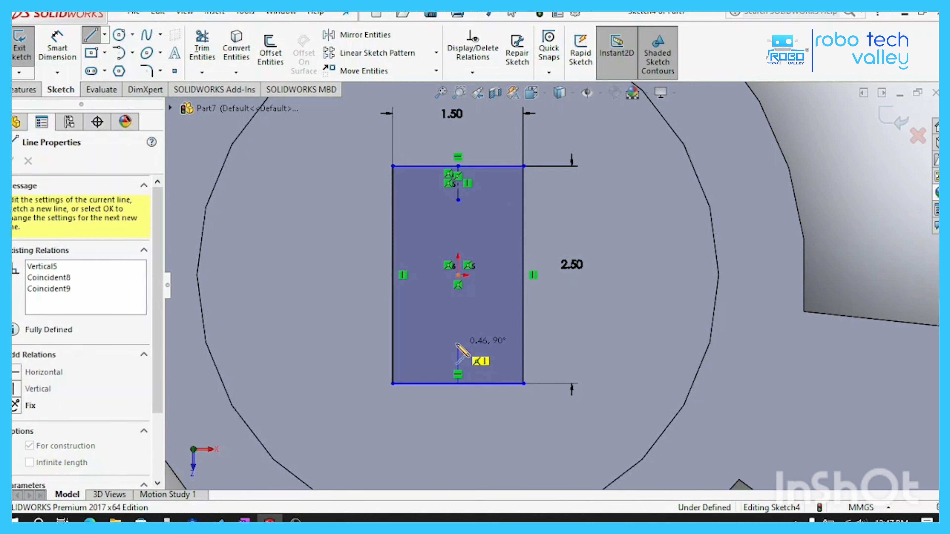
pyautogui.rightClick(582, 312)
pyautogui.click(583, 318)
# - Dimension the upper centerline's length as 0.3 mm
pyautogui.click(48, 49)
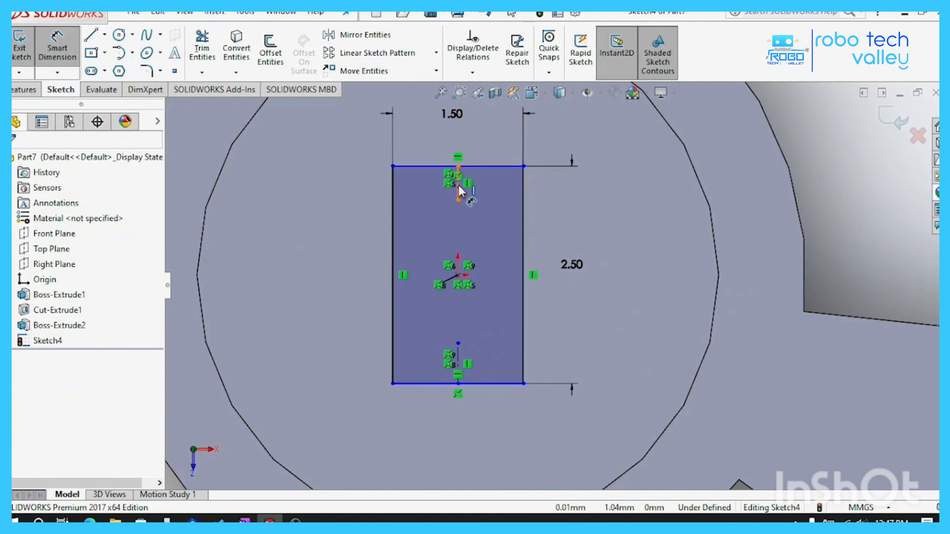
pyautogui.scroll(-3, 459, 192)
pyautogui.click(486, 224)
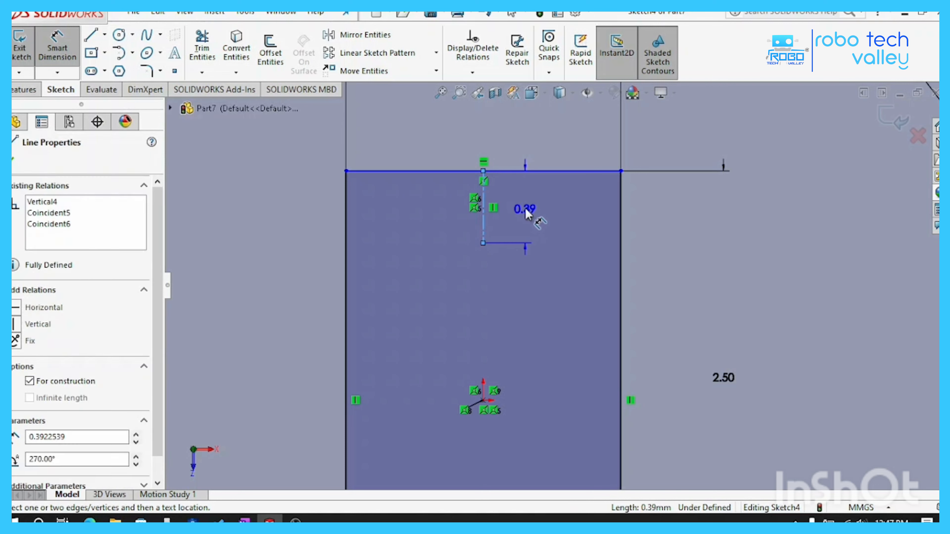
pyautogui.click(525, 208)
pyautogui.write('0.3')
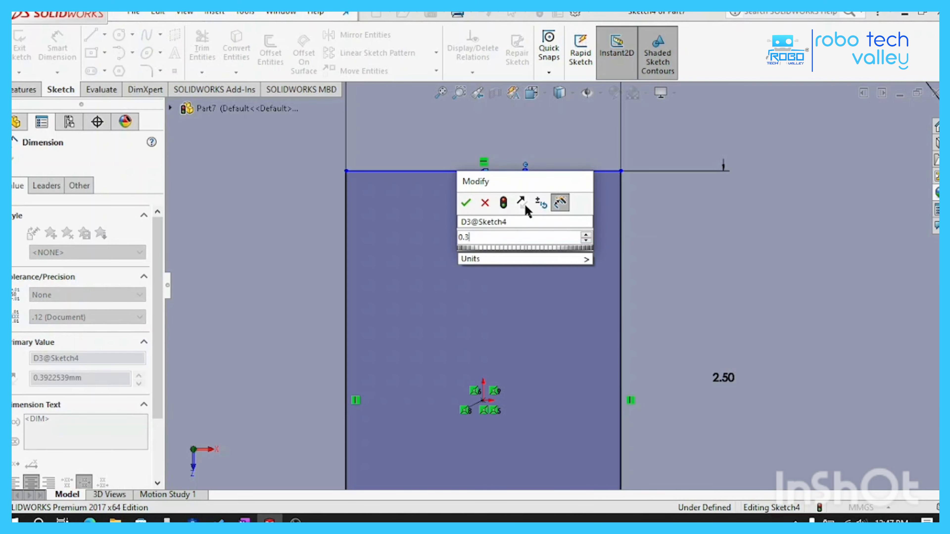
pyautogui.press('Return')
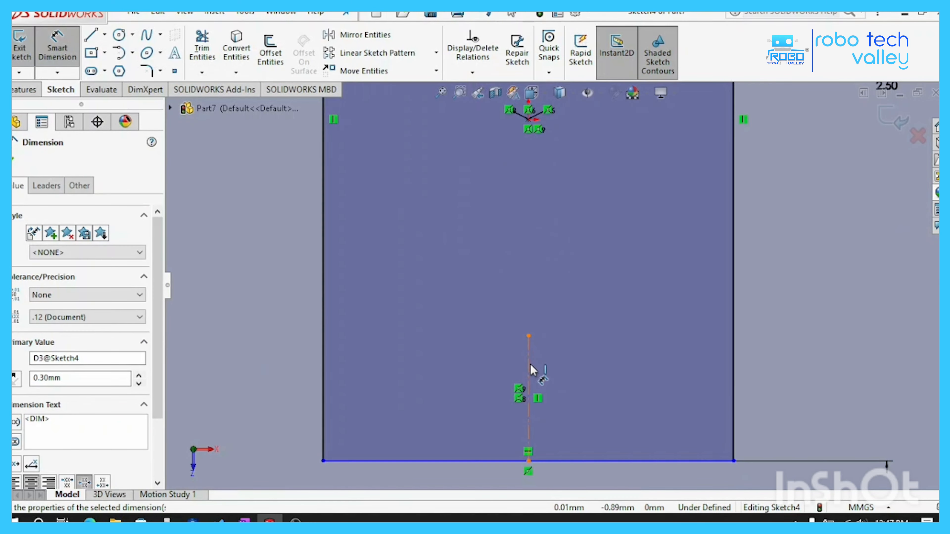
# - Dimension the lower centerline's length as 0.3 mm
pyautogui.click(529, 365)
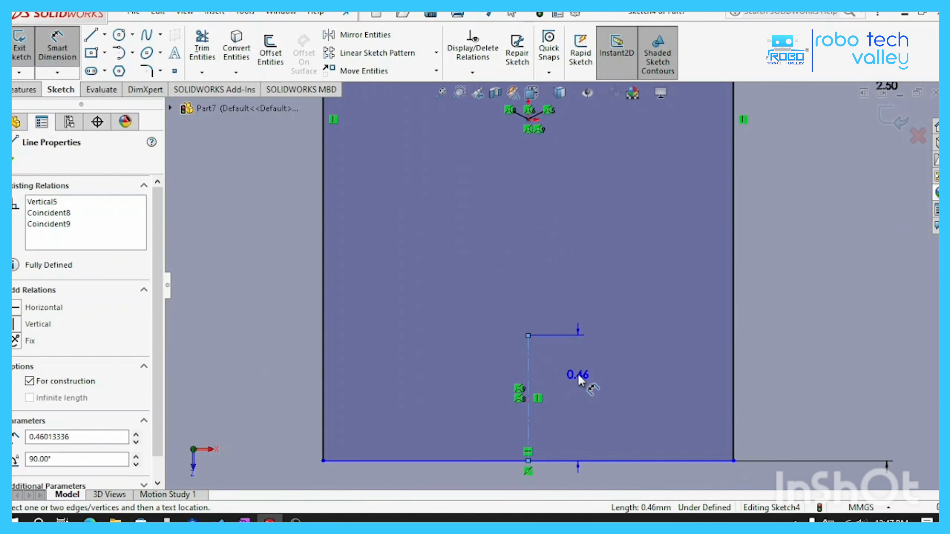
pyautogui.click(580, 392)
pyautogui.write('0.3')
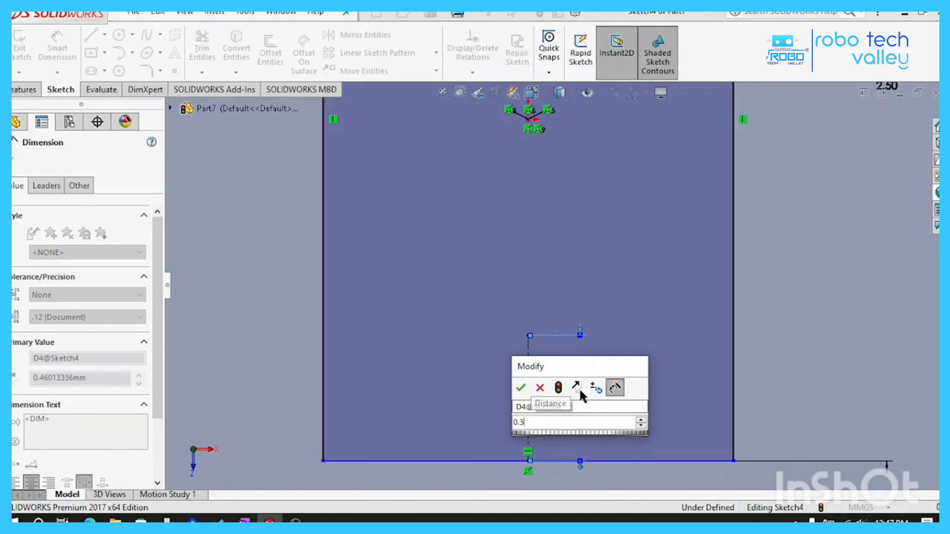
pyautogui.press('Return')
# - Draw a tangent arc of about 1.09 mm radius from the upper edge's midpoint to the rectangle's left side, level with the centerline's inner end
pyautogui.scroll(3, 579, 377)
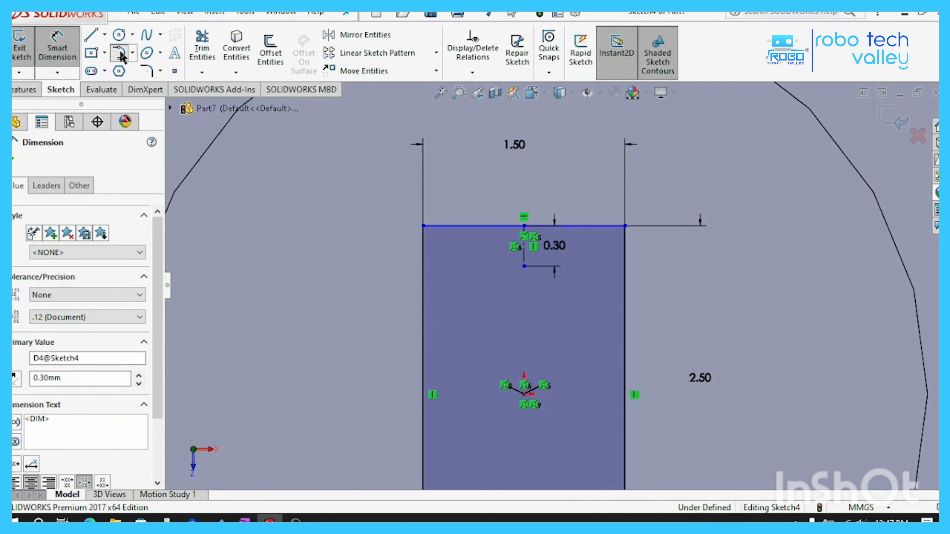
pyautogui.scroll(-3, 548, 270)
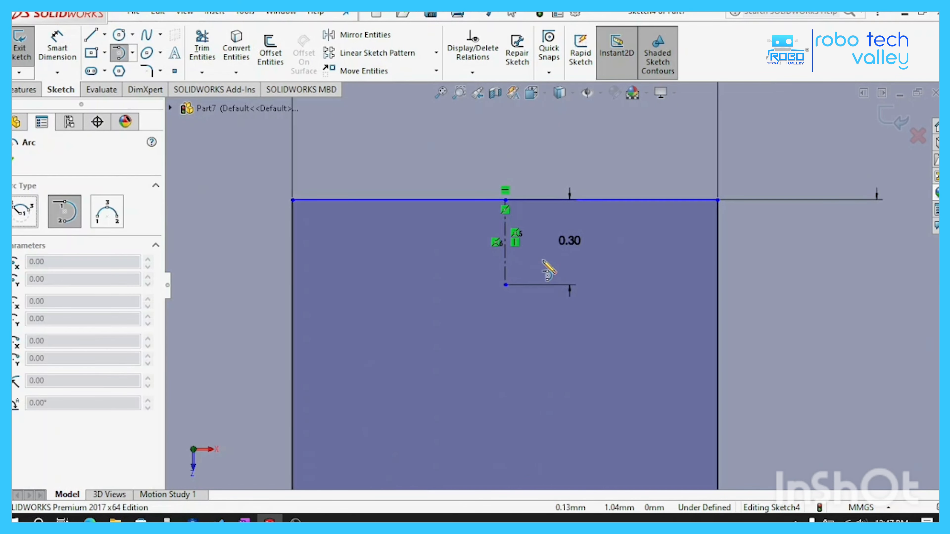
pyautogui.click(505, 201)
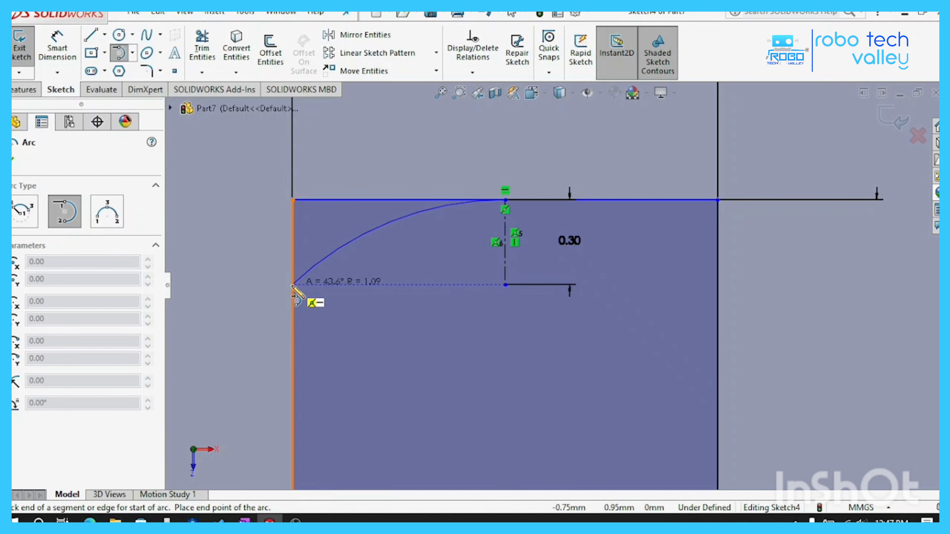
pyautogui.click(293, 285)
pyautogui.rightClick(239, 267)
pyautogui.click(259, 273)
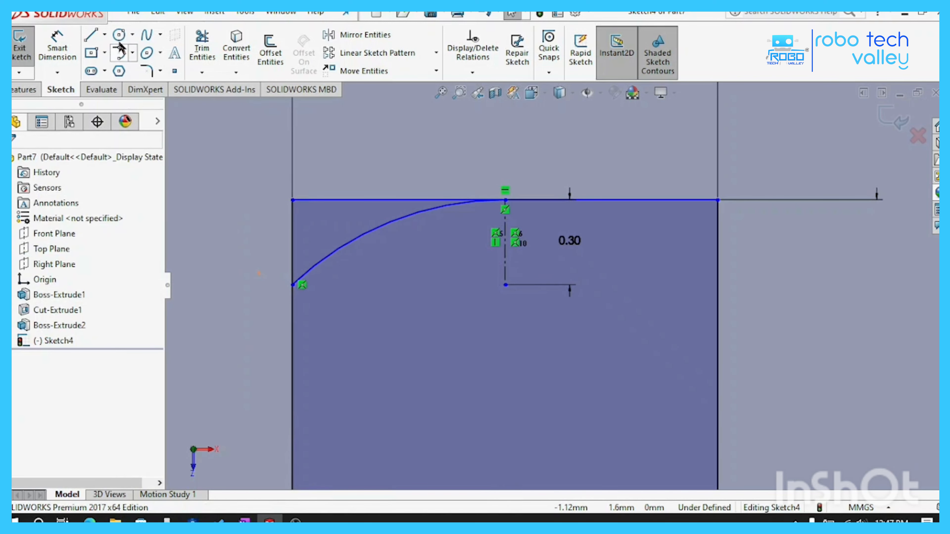
# - Draw a matching tangent arc of about 1.09 mm radius from the upper edge's midpoint to the rectangle's right side
pyautogui.click(119, 59)
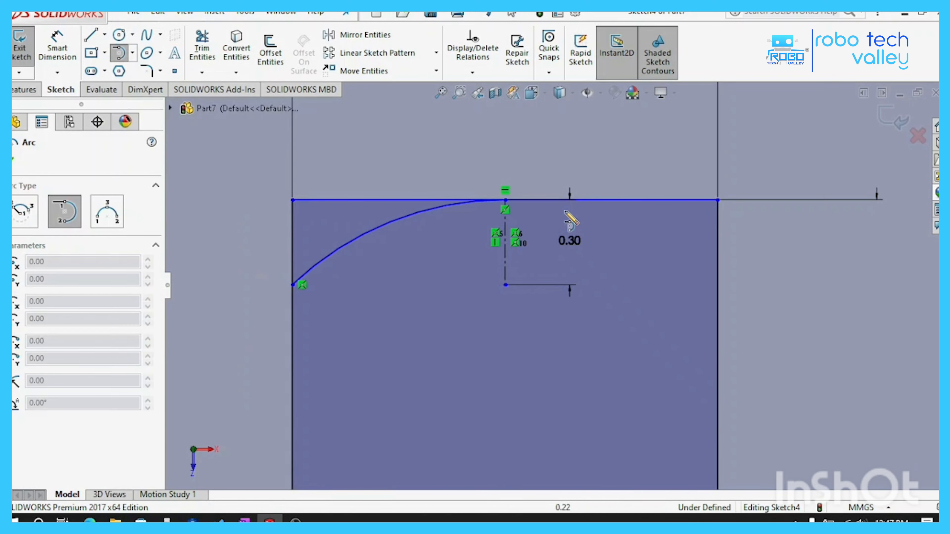
pyautogui.click(505, 200)
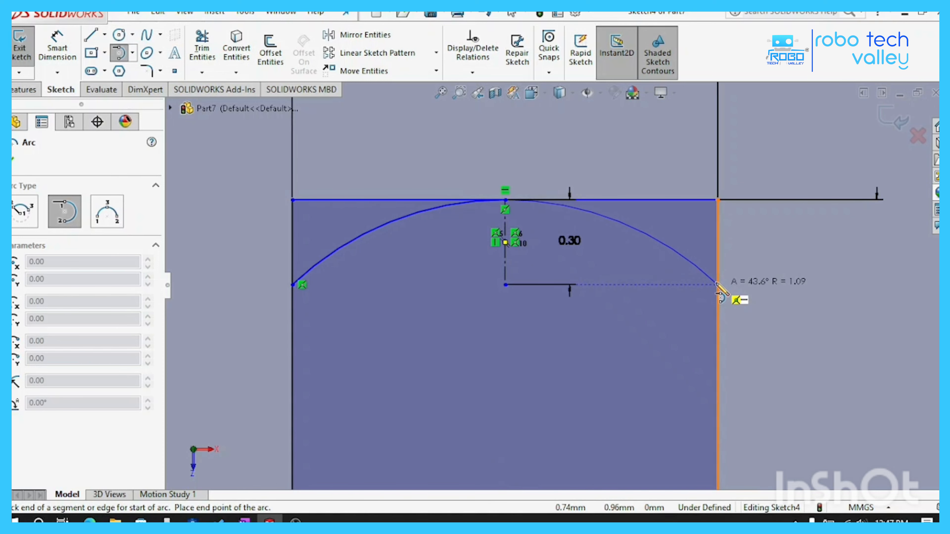
pyautogui.click(718, 285)
pyautogui.rightClick(765, 270)
pyautogui.click(778, 277)
# - Draw a tangent arc from the lower edge's midpoint to the rectangle's left side, level with the lower centerline's inner end
pyautogui.scroll(14, 703, 354)
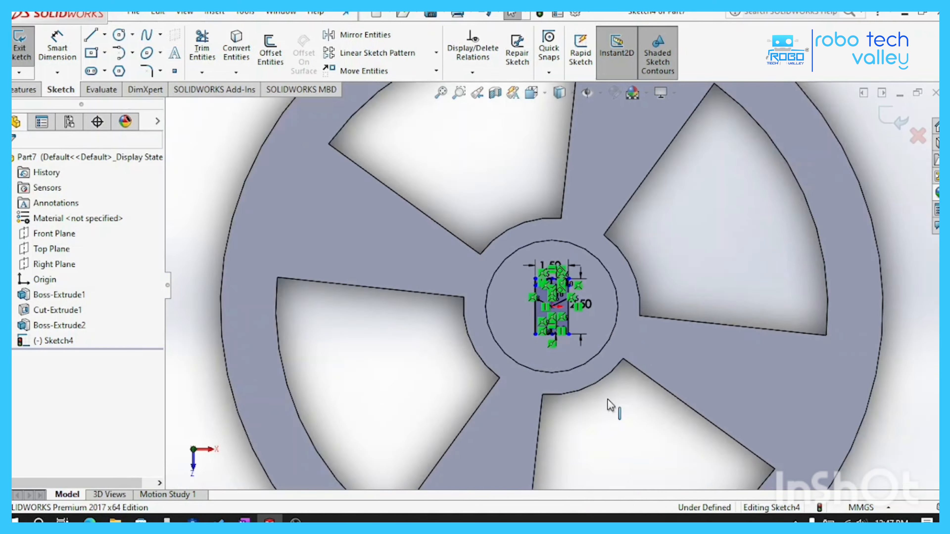
pyautogui.scroll(-11, 584, 369)
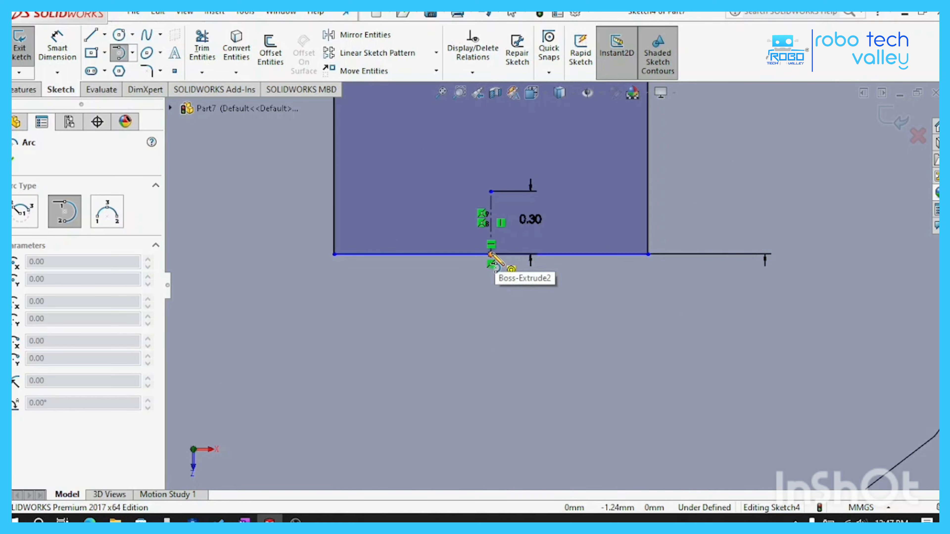
pyautogui.click(490, 254)
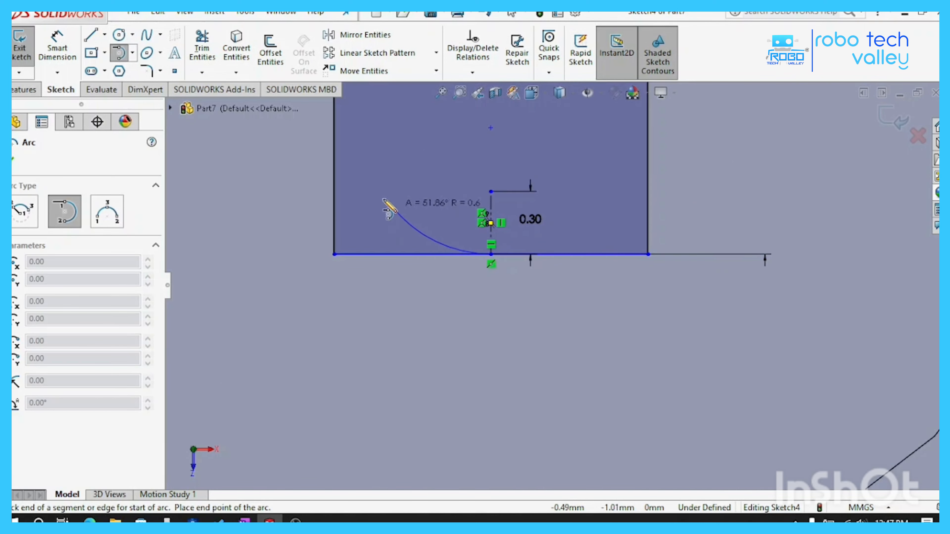
pyautogui.click(334, 192)
pyautogui.rightClick(304, 182)
pyautogui.click(326, 195)
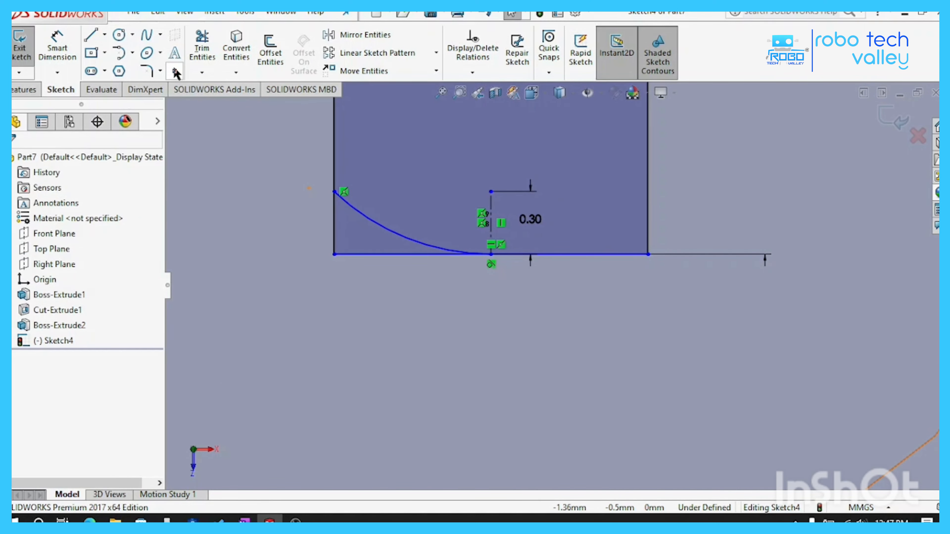
# - Draw a tangent arc from the lower edge's midpoint to the rectangle's right side, level with the lower centerline's inner end
pyautogui.click(121, 54)
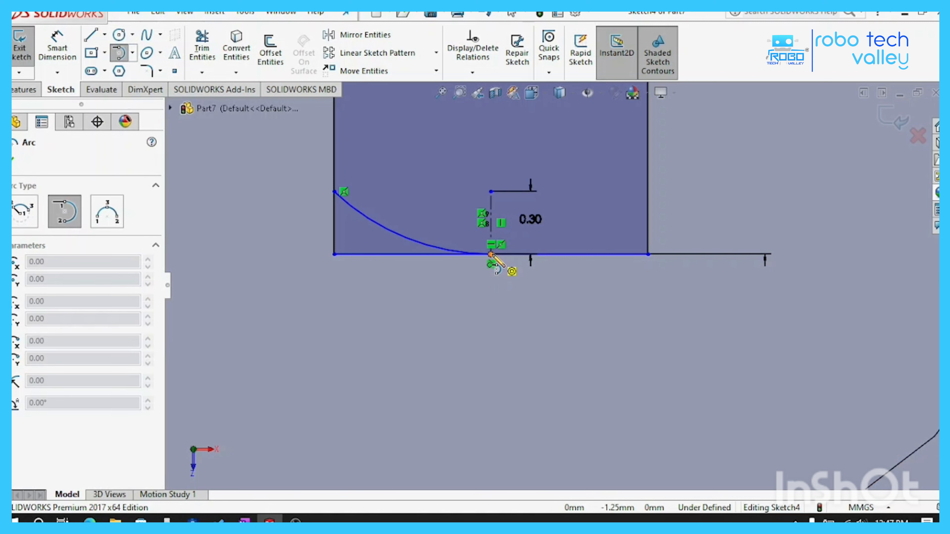
pyautogui.click(490, 255)
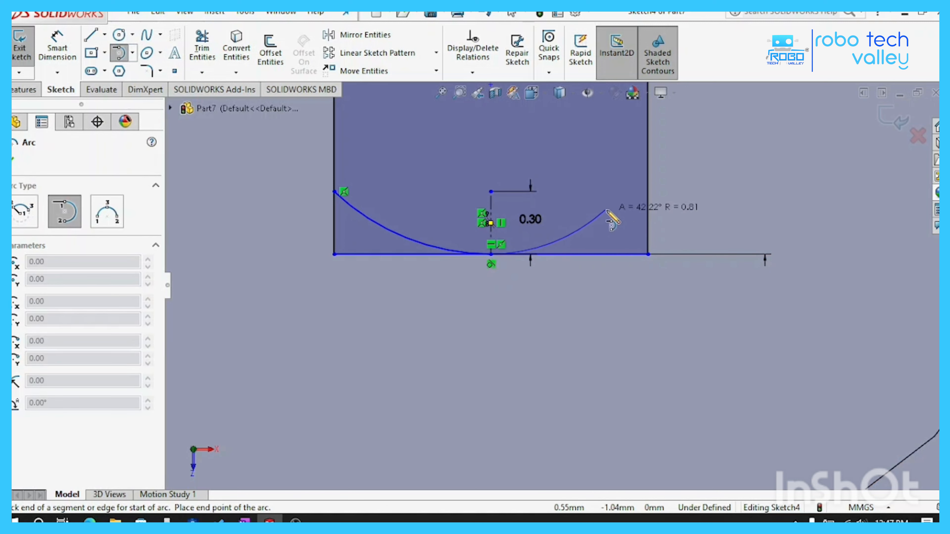
pyautogui.click(649, 192)
pyautogui.rightClick(701, 187)
pyautogui.click(716, 198)
# - Trim away the rectangle's upper edge and the side segments above the upper arcs
pyautogui.scroll(6, 485, 337)
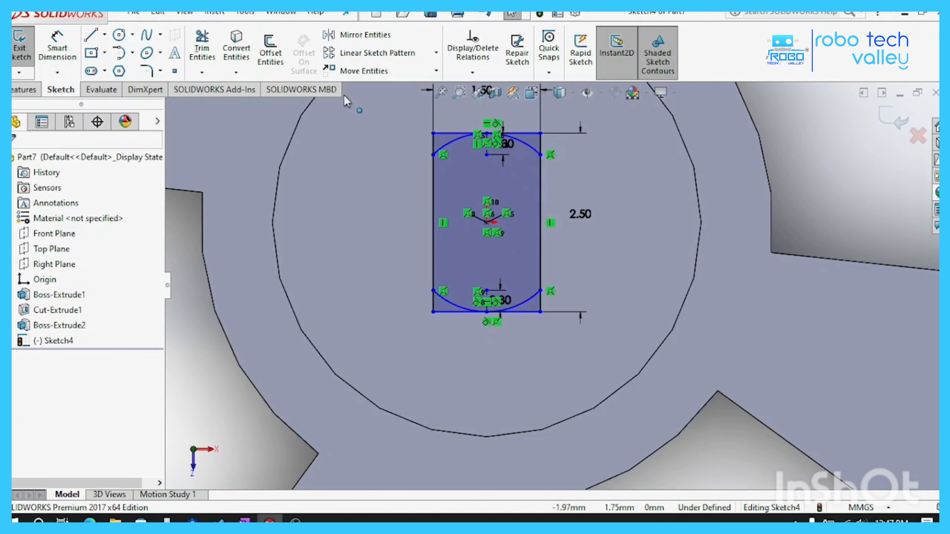
pyautogui.click(205, 51)
pyautogui.scroll(-3, 534, 146)
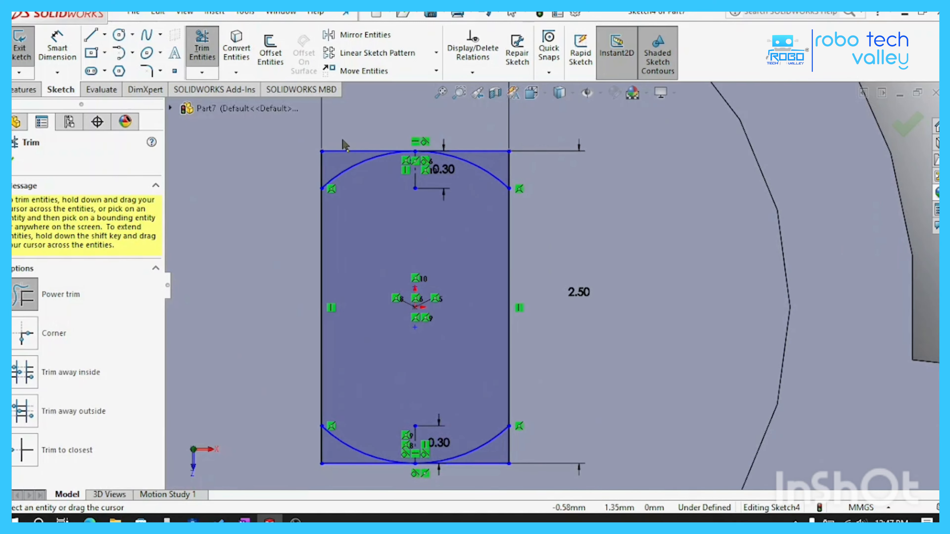
pyautogui.moveTo(345, 144)
pyautogui.mouseDown()
pyautogui.moveTo(327, 153)
pyautogui.moveTo(470, 157)
pyautogui.moveTo(536, 187)
pyautogui.mouseUp()
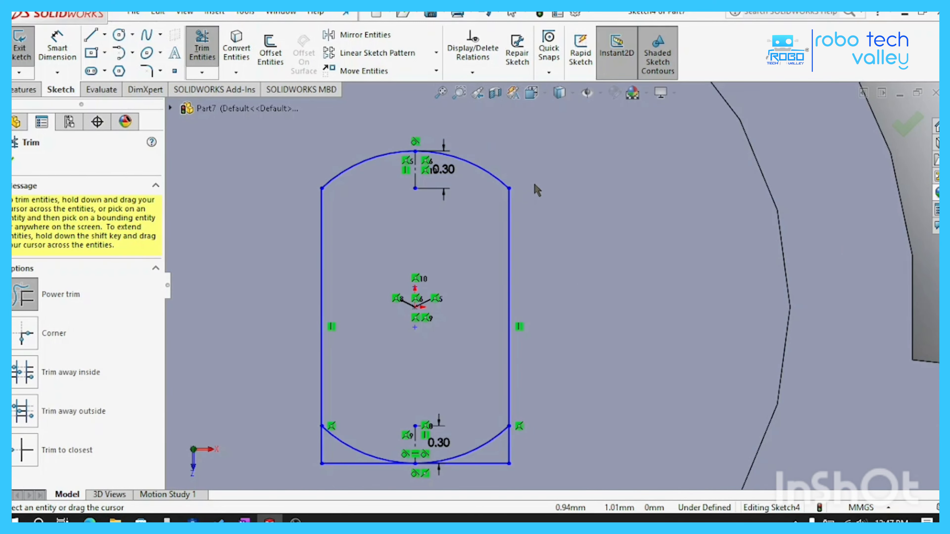
# - Trim away the rectangle's lower edge and the side segments below the lower arcs
pyautogui.scroll(3, 536, 187)
pyautogui.scroll(-5, 463, 369)
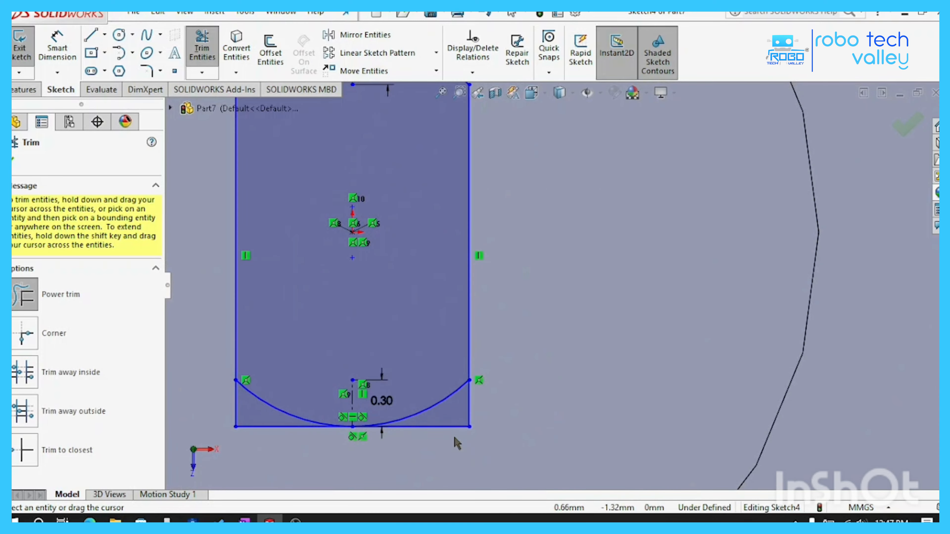
pyautogui.moveTo(457, 443); pyautogui.dragTo(475, 414)
pyautogui.moveTo(243, 410); pyautogui.dragTo(270, 437)
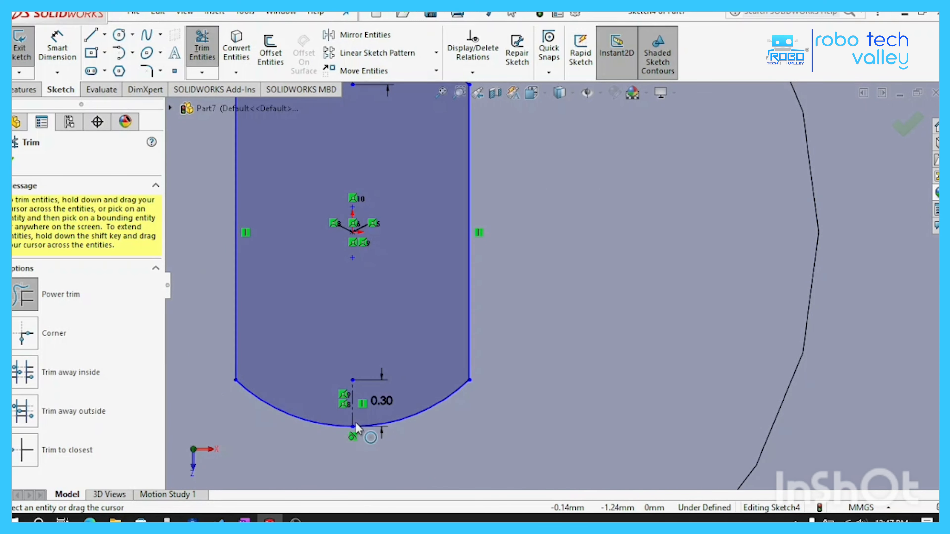
pyautogui.scroll(5, 489, 325)
pyautogui.scroll(-2, 572, 299)
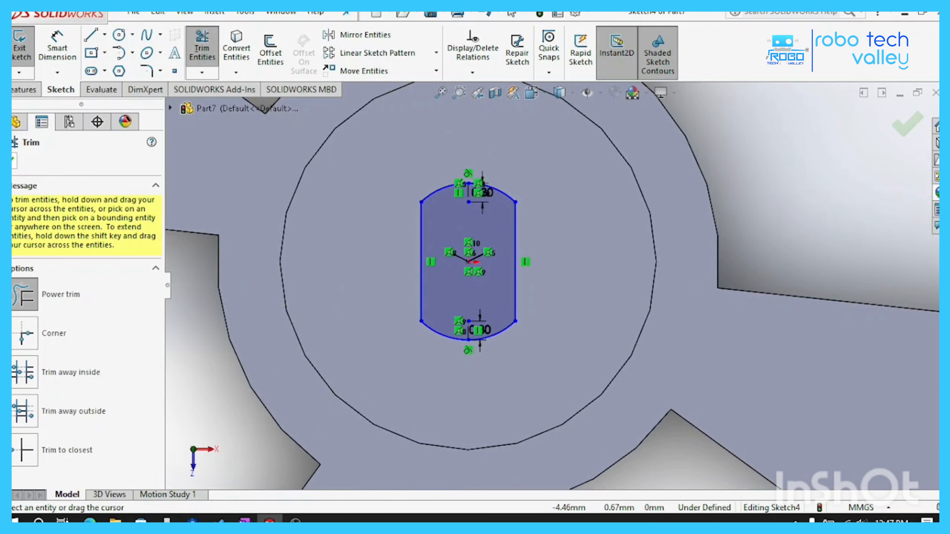
pyautogui.click(15, 159)
# - Cut-extrude the rounded profile into the hub boss with a blind depth of 6 mm
pyautogui.click(25, 90)
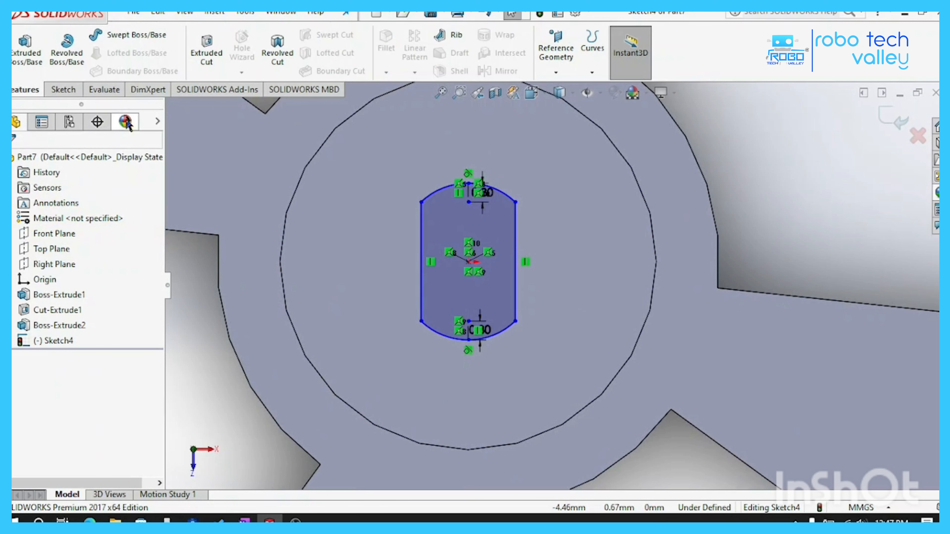
pyautogui.click(206, 60)
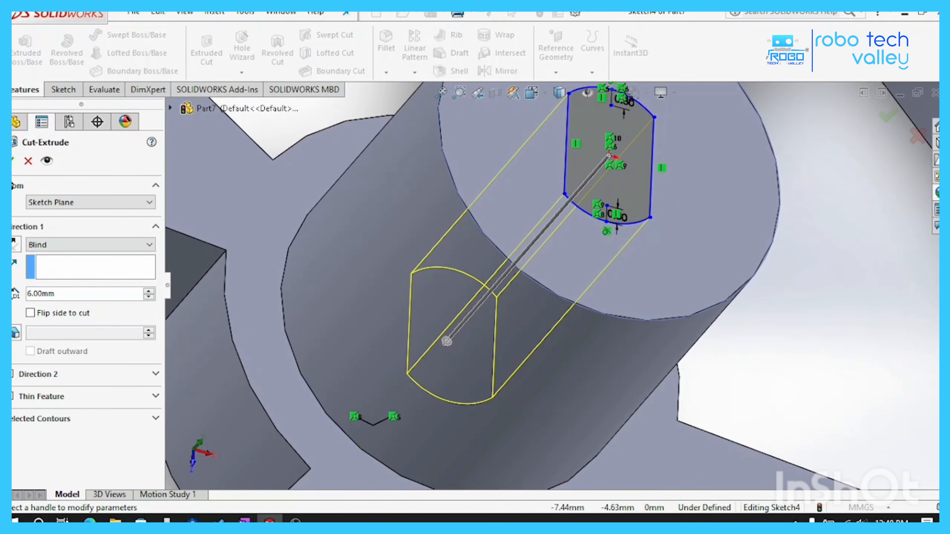
pyautogui.click(13, 160)
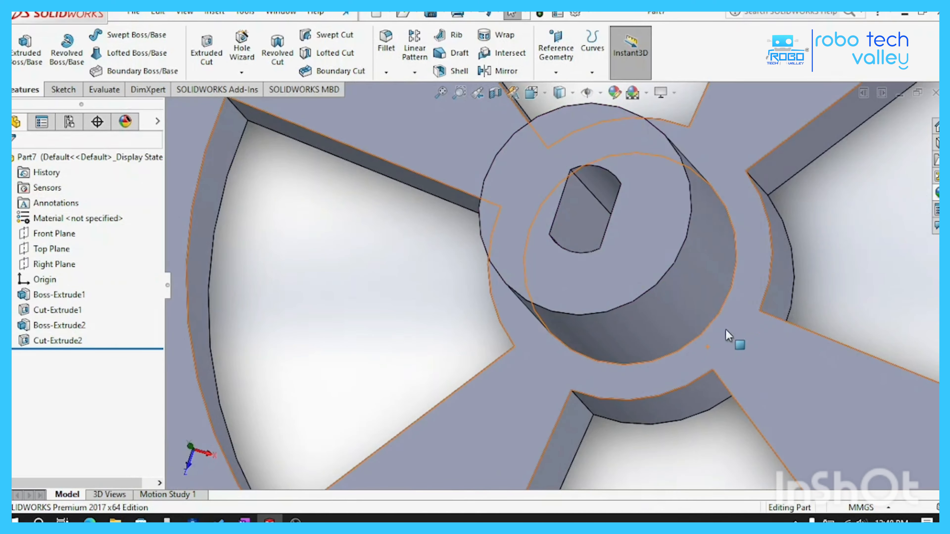
pyautogui.press('f')
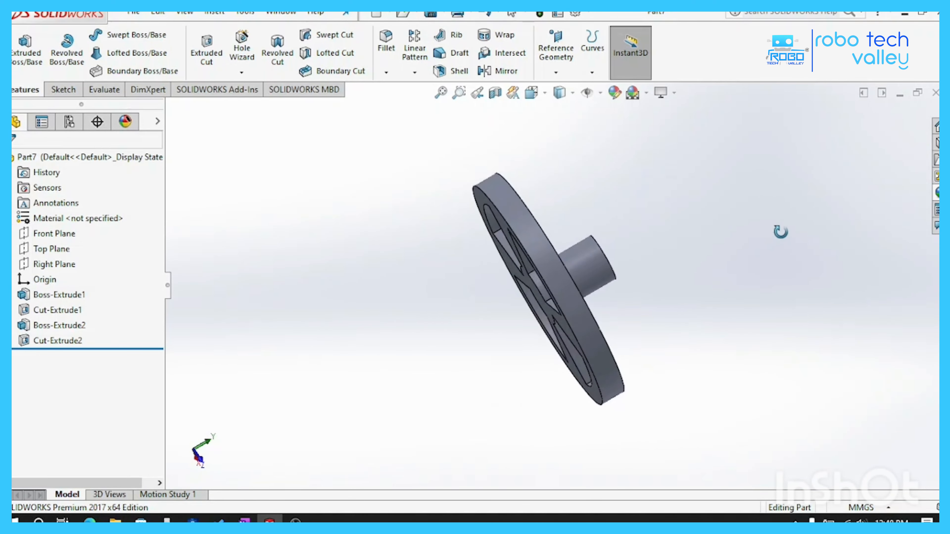